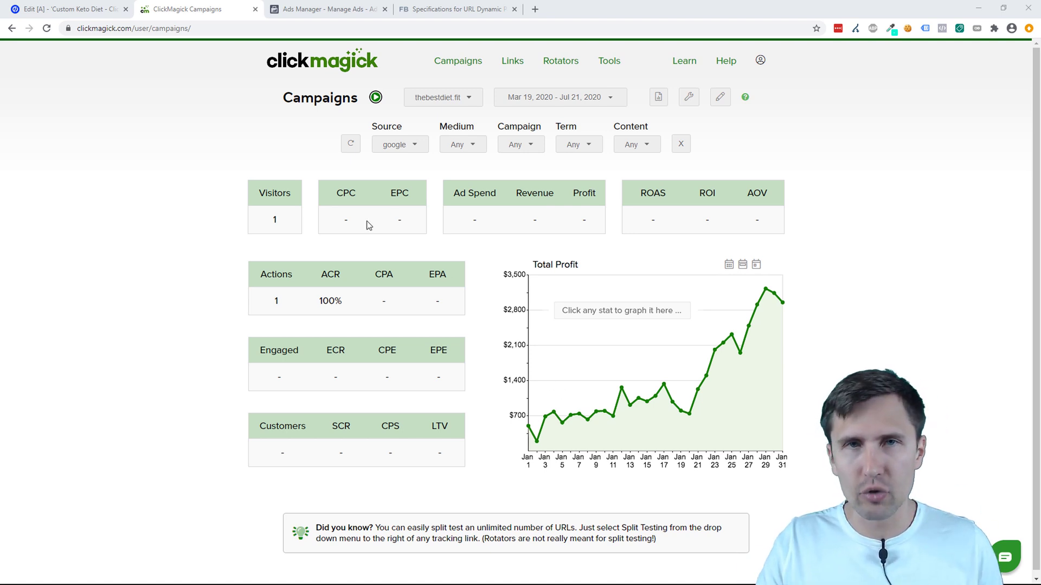
Reach the Campaign URL Manager's list of saved tracking links via the URL Builder
{"action": "left_click", "coordinate": [688, 99]}
{"action": "left_click", "coordinate": [675, 132]}
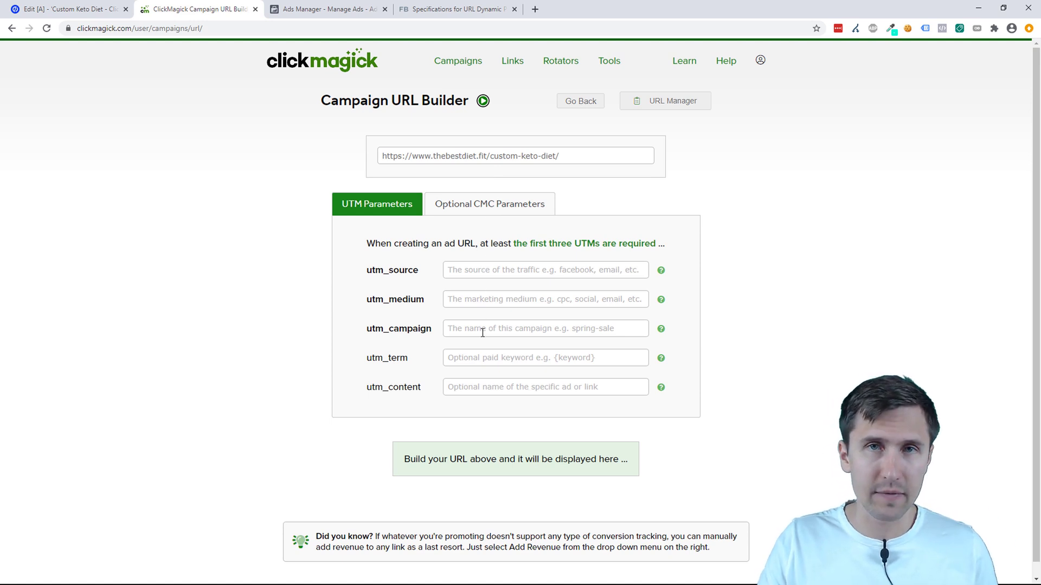
{"action": "left_click", "coordinate": [648, 101]}
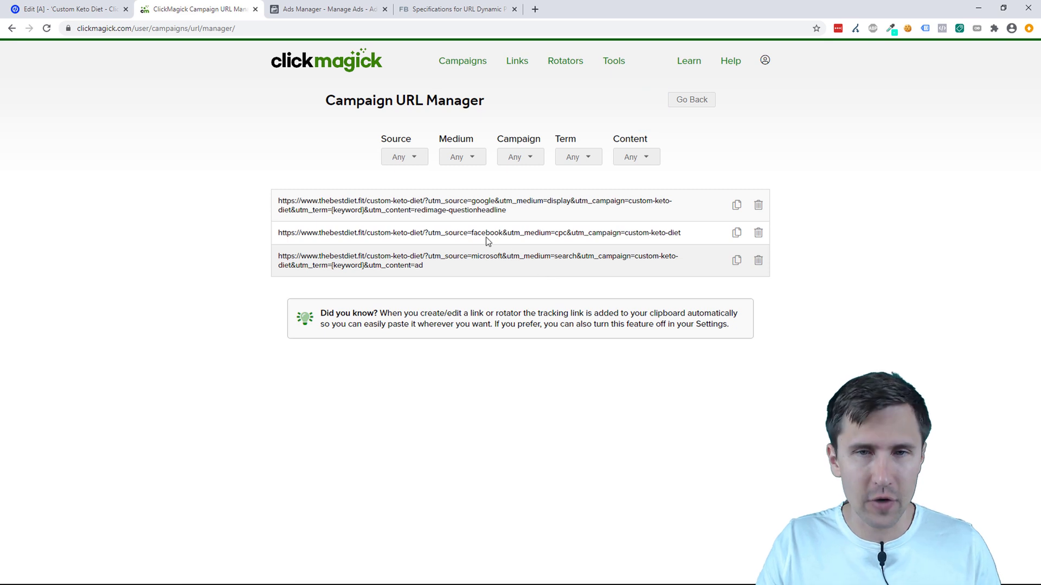
Inspect the second link's facebook source, cpc medium and custom-keto-diet campaign values
{"action": "left_click_drag", "start_coordinate": [471, 233], "coordinate": [499, 236]}
{"action": "double_click", "coordinate": [557, 233]}
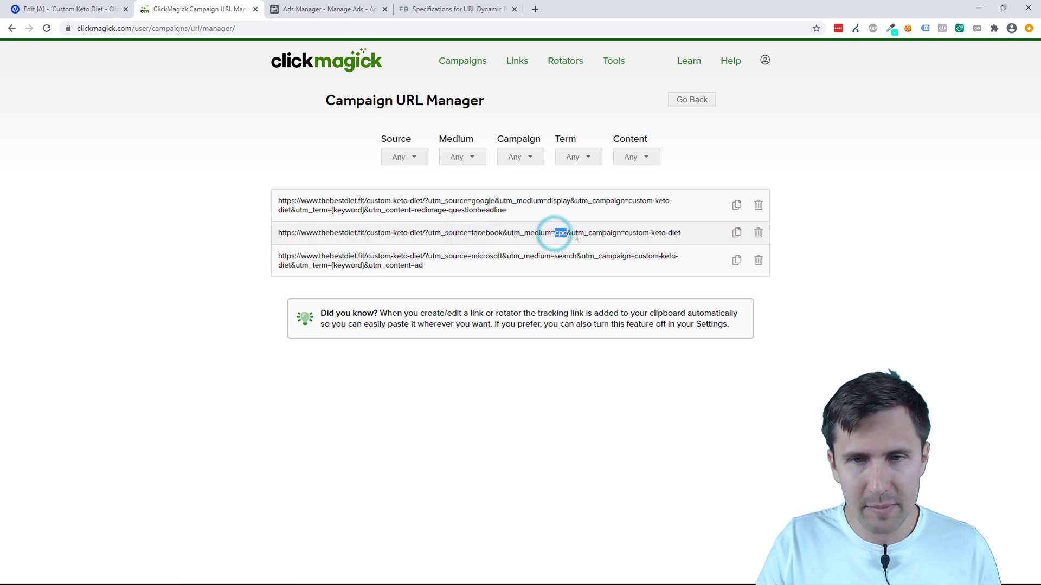
{"action": "left_click_drag", "start_coordinate": [624, 232], "coordinate": [682, 232]}
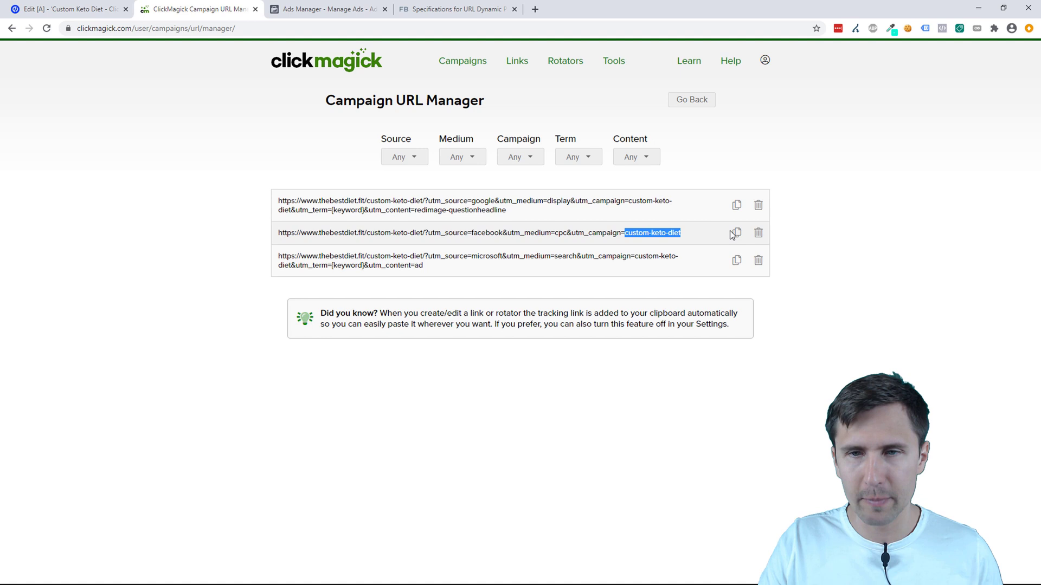
Replace the ad's Website URL in Ads Manager with the pasted ClickMagick tracking link
{"action": "left_click", "coordinate": [329, 9]}
{"action": "left_click_drag", "start_coordinate": [590, 387], "coordinate": [529, 351]}
{"action": "key", "text": "BackSpace"}
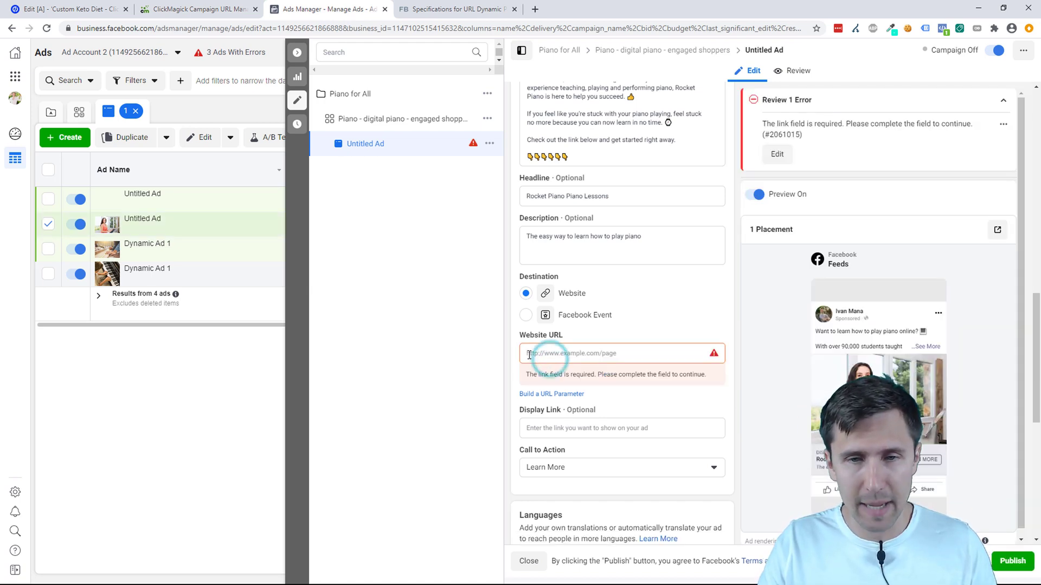
{"action": "right_click", "coordinate": [537, 353]}
{"action": "left_click", "coordinate": [555, 439]}
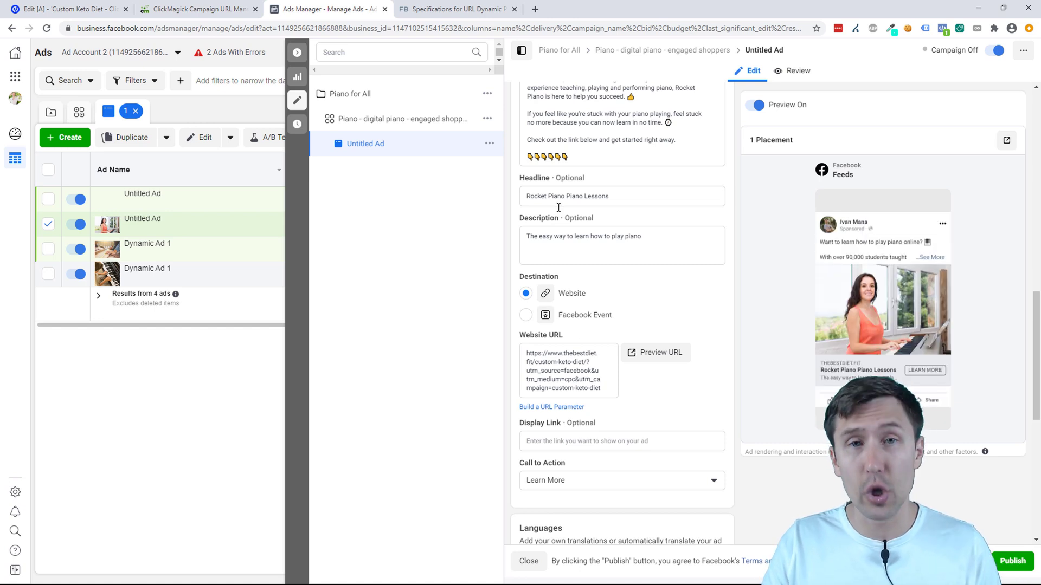
Review the dynamic parameter list, highlighting the {{ad.name}} and {{campaign.name}} tokens
{"action": "left_click", "coordinate": [453, 8]}
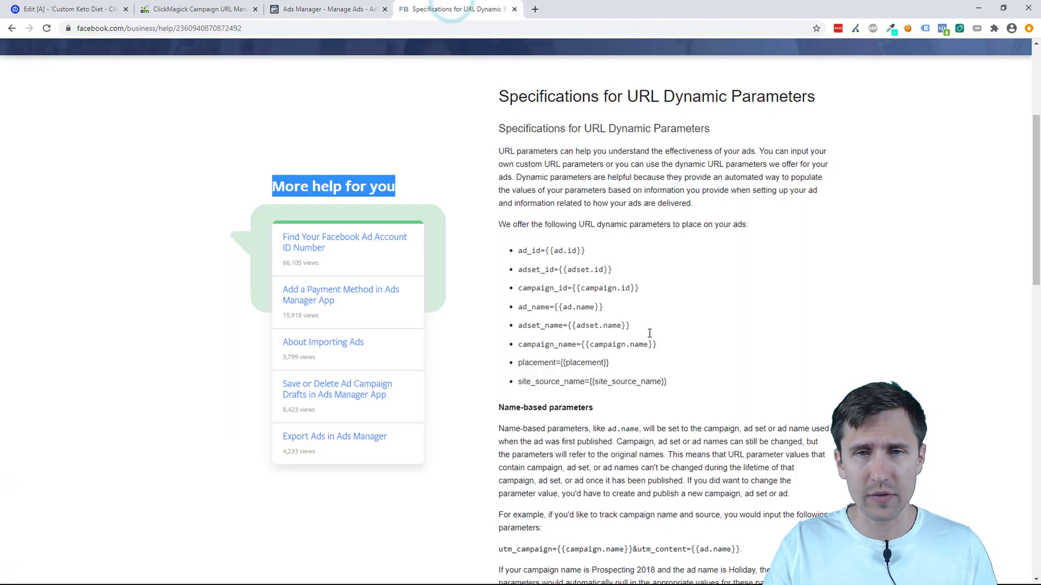
{"action": "left_click", "coordinate": [642, 221]}
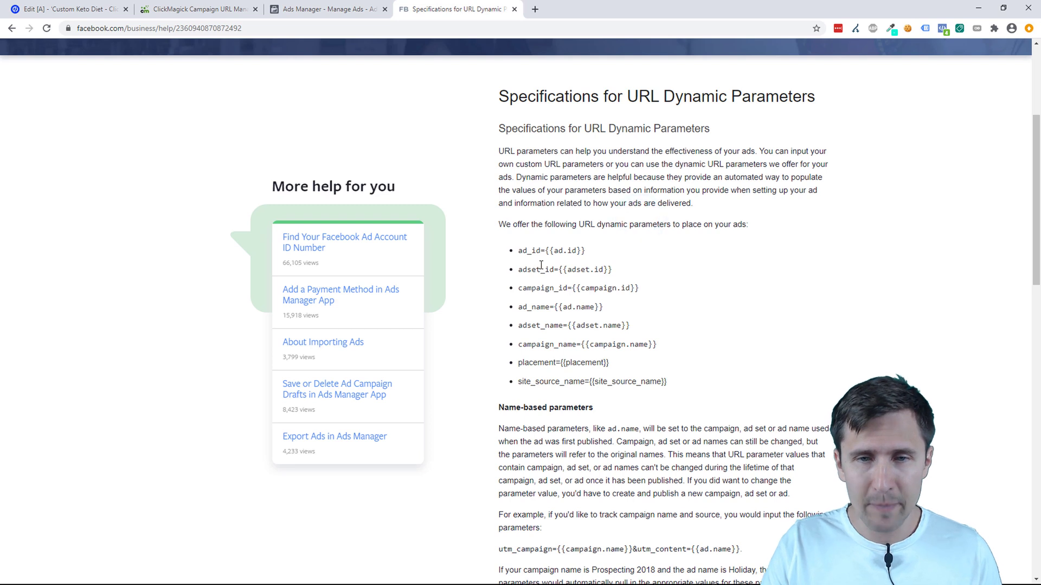
{"action": "left_click_drag", "start_coordinate": [518, 248], "coordinate": [679, 400]}
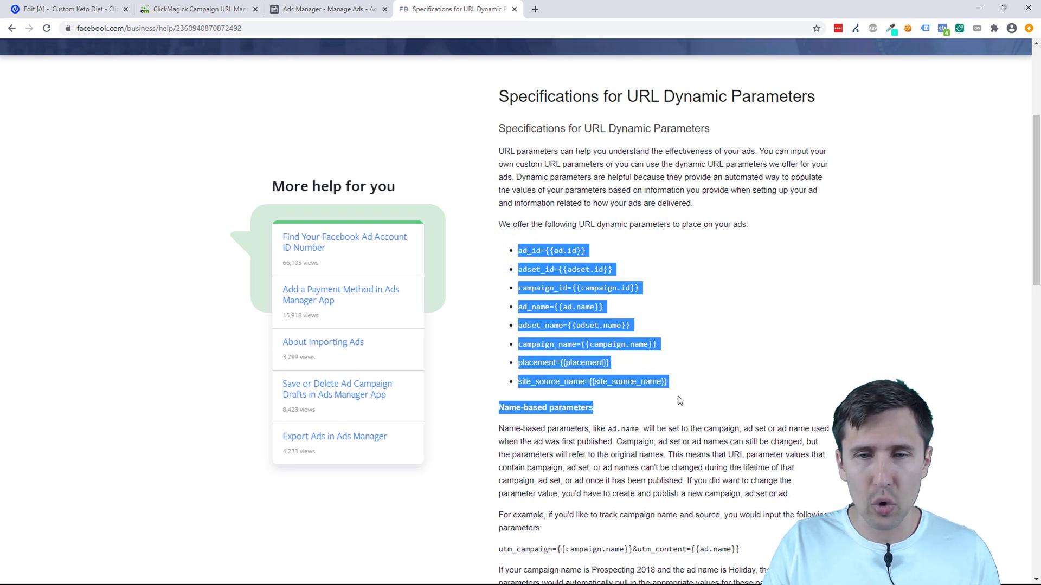
{"action": "left_click", "coordinate": [632, 373]}
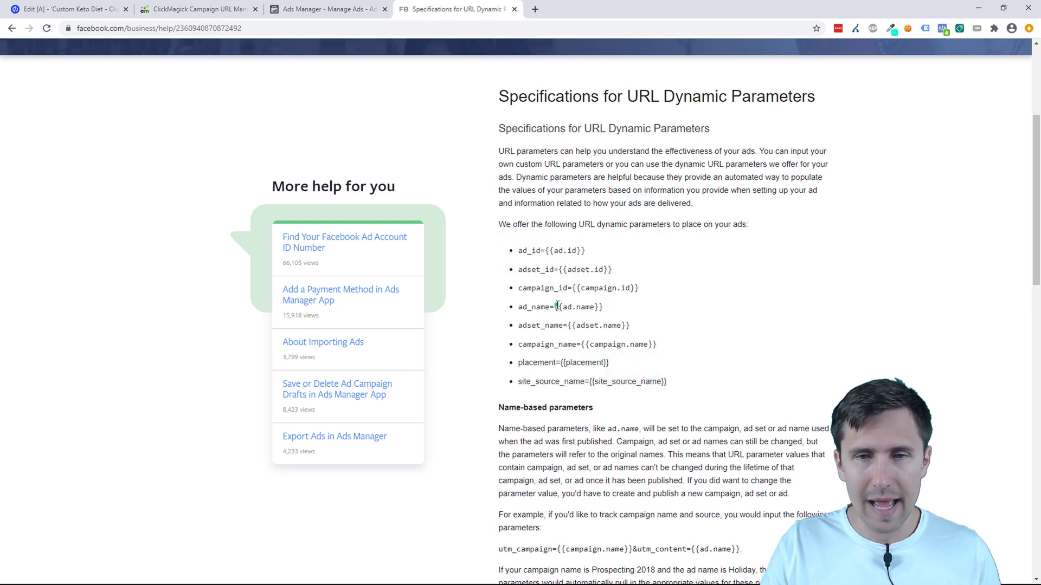
{"action": "mouse_move", "coordinate": [560, 306]}
{"action": "left_mouse_down"}
{"action": "mouse_move", "coordinate": [585, 308]}
{"action": "mouse_move", "coordinate": [651, 345]}
{"action": "left_mouse_up"}
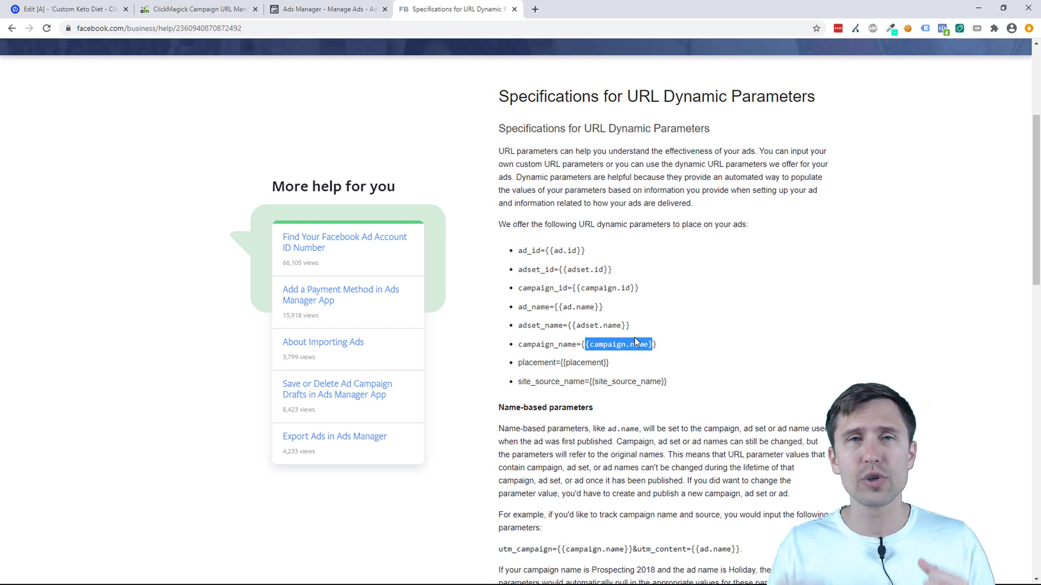
{"action": "left_click", "coordinate": [627, 356]}
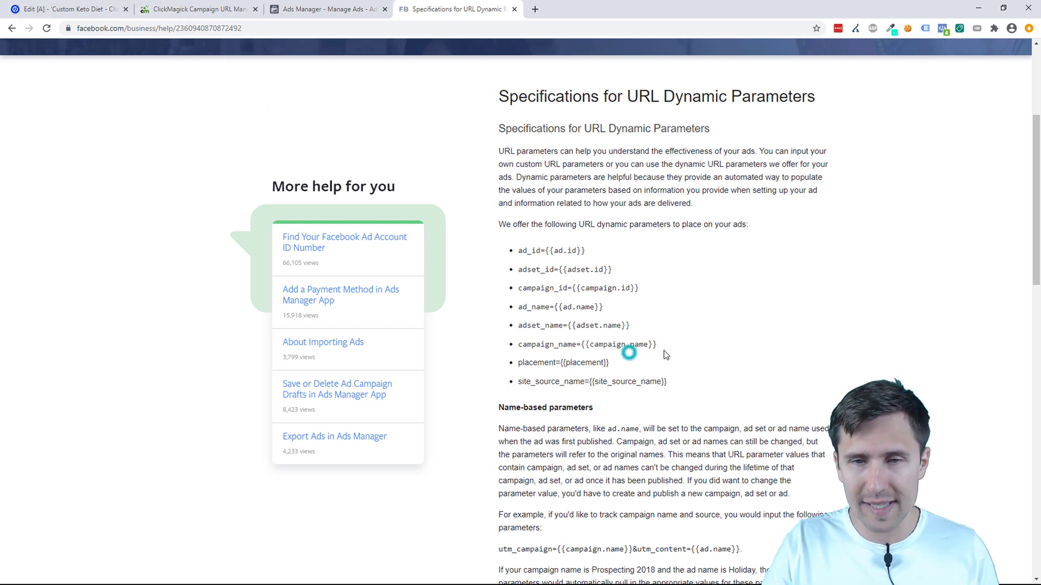
{"action": "left_click_drag", "start_coordinate": [657, 345], "coordinate": [577, 350]}
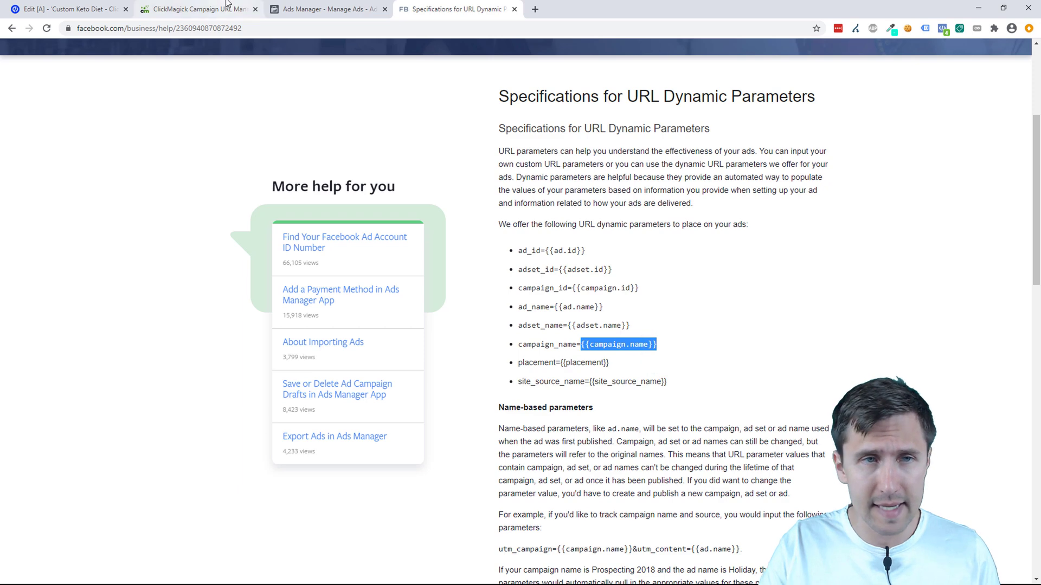
Compare the {{placement}} token against ClickMagick's Term filter, then return to the ad editor
{"action": "left_click", "coordinate": [196, 10]}
{"action": "left_click", "coordinate": [585, 162]}
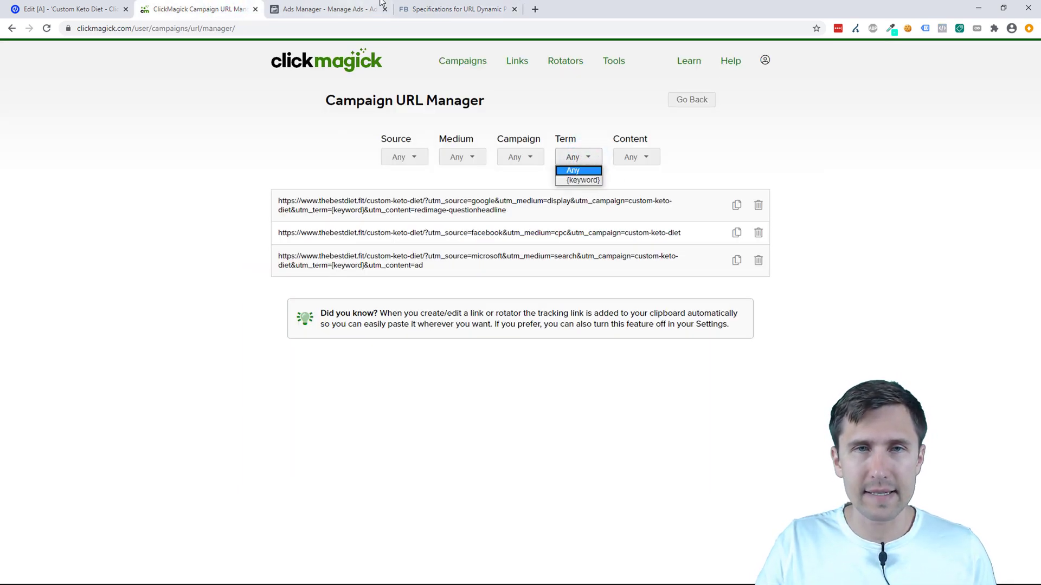
{"action": "left_click", "coordinate": [418, 9]}
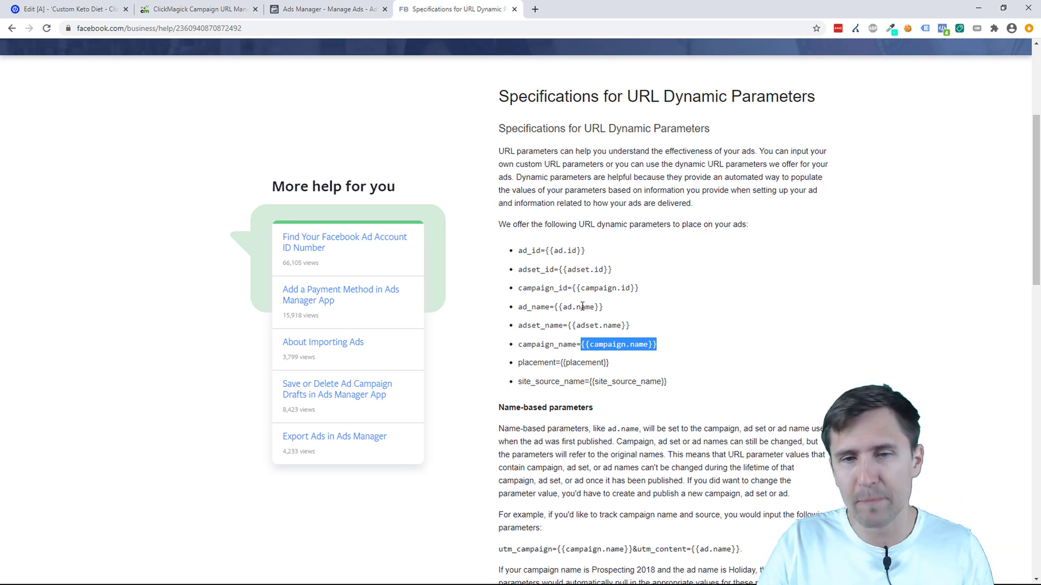
{"action": "left_click_drag", "start_coordinate": [608, 363], "coordinate": [563, 362]}
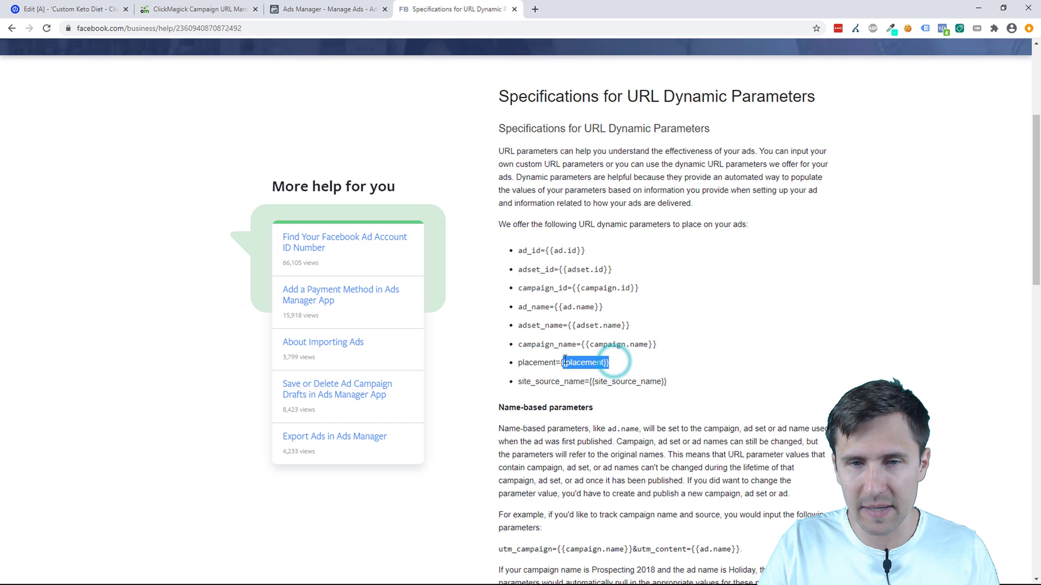
{"action": "left_click", "coordinate": [199, 10]}
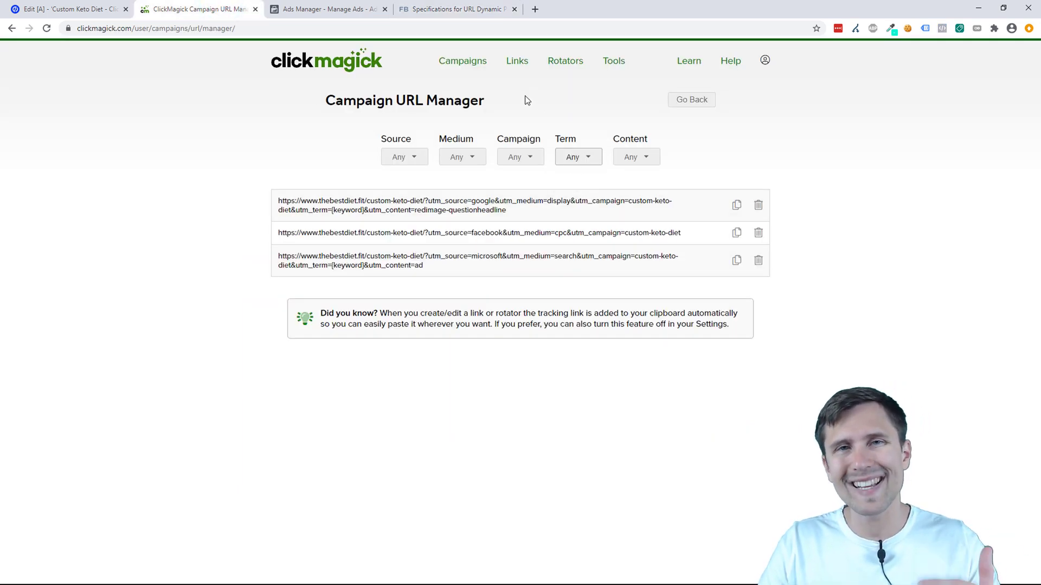
{"action": "left_click", "coordinate": [477, 6]}
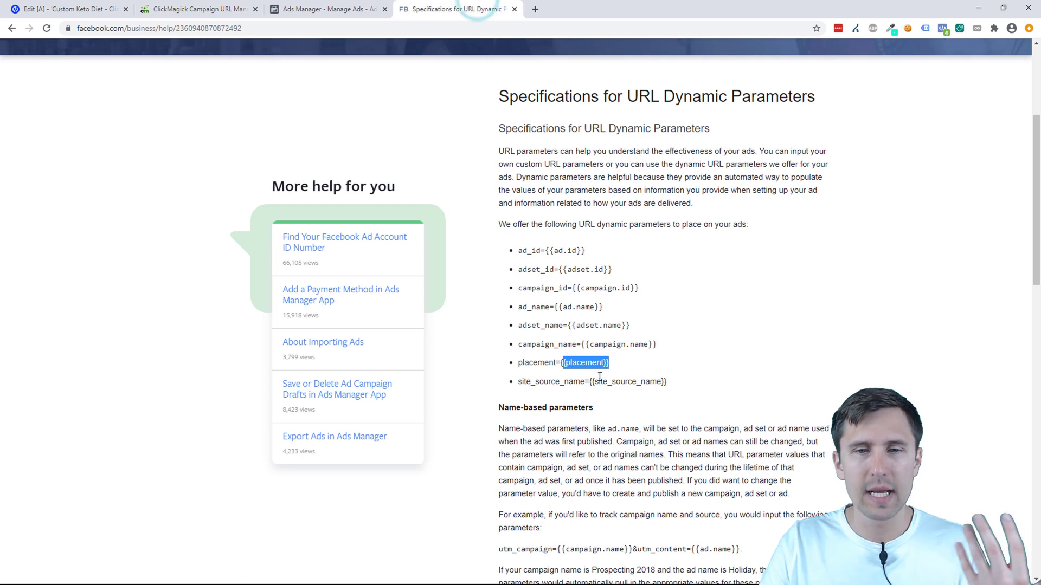
{"action": "scroll", "coordinate": [596, 439], "scroll_direction": "down", "scroll_amount": 2}
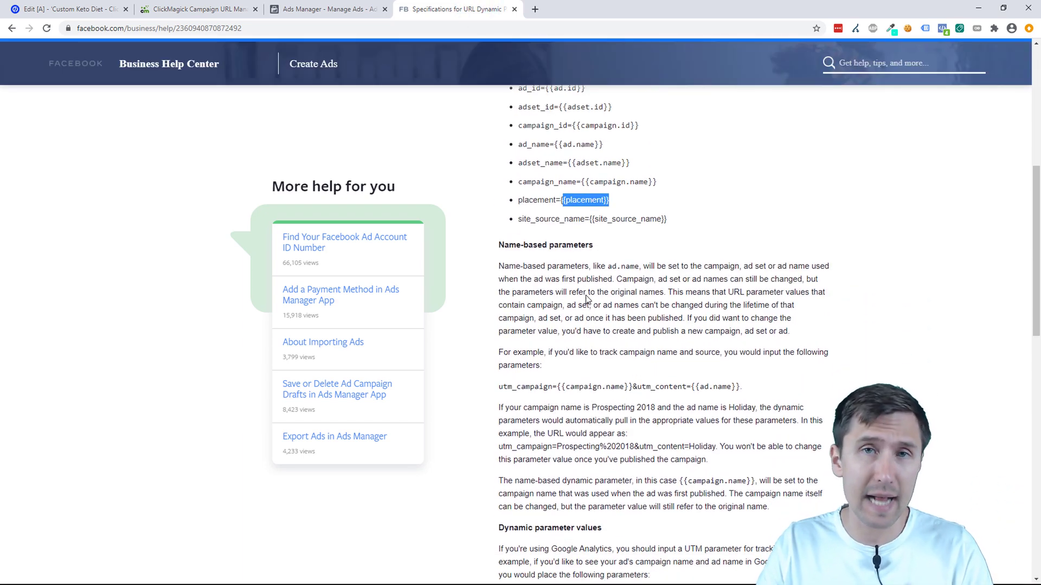
{"action": "left_click", "coordinate": [349, 8]}
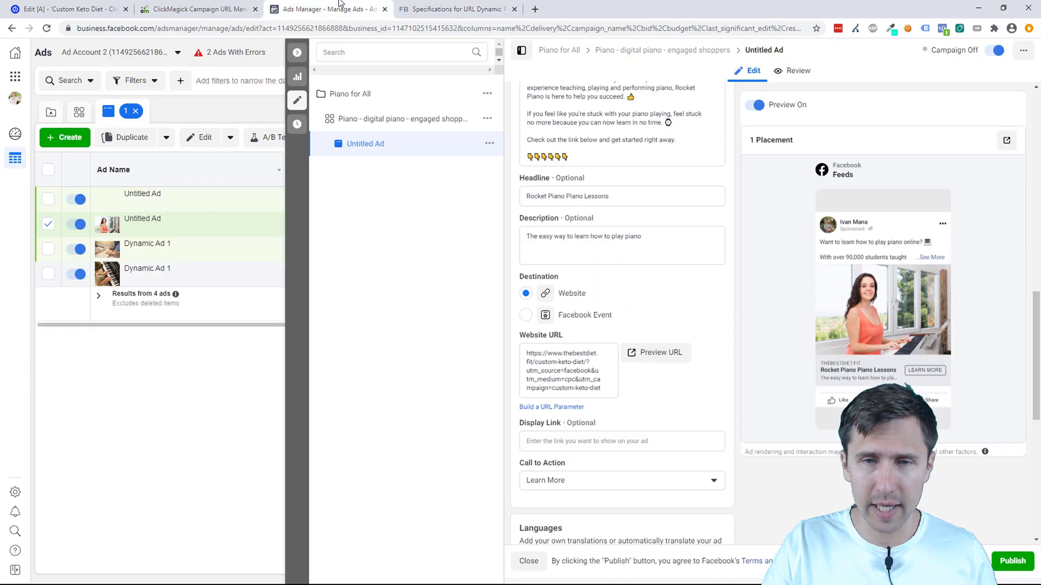
Get back to ClickMagick's Campaign URL Builder form after checking the saved links
{"action": "left_click", "coordinate": [609, 390]}
{"action": "left_click", "coordinate": [196, 10]}
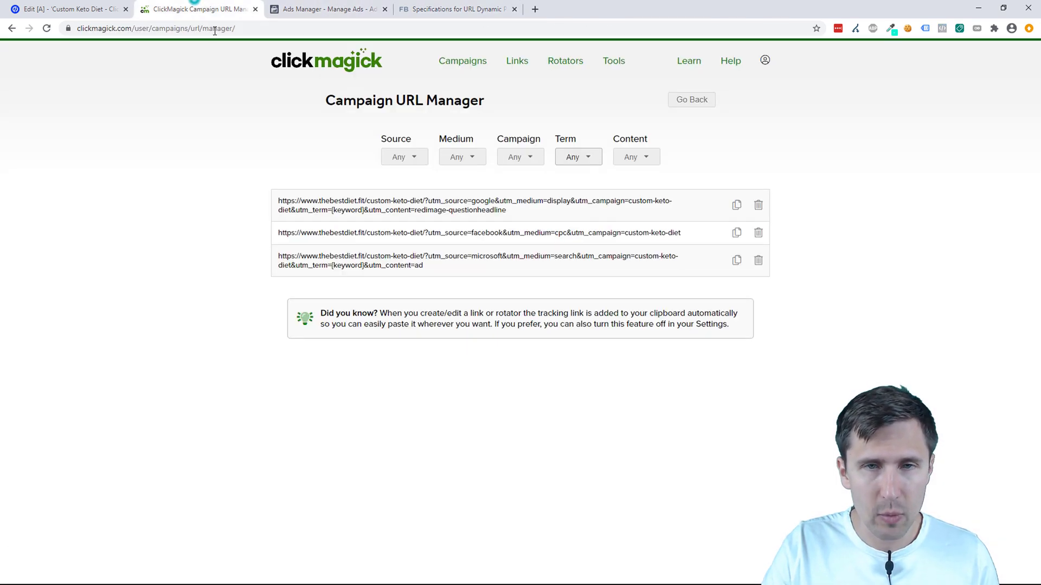
{"action": "left_click", "coordinate": [693, 100]}
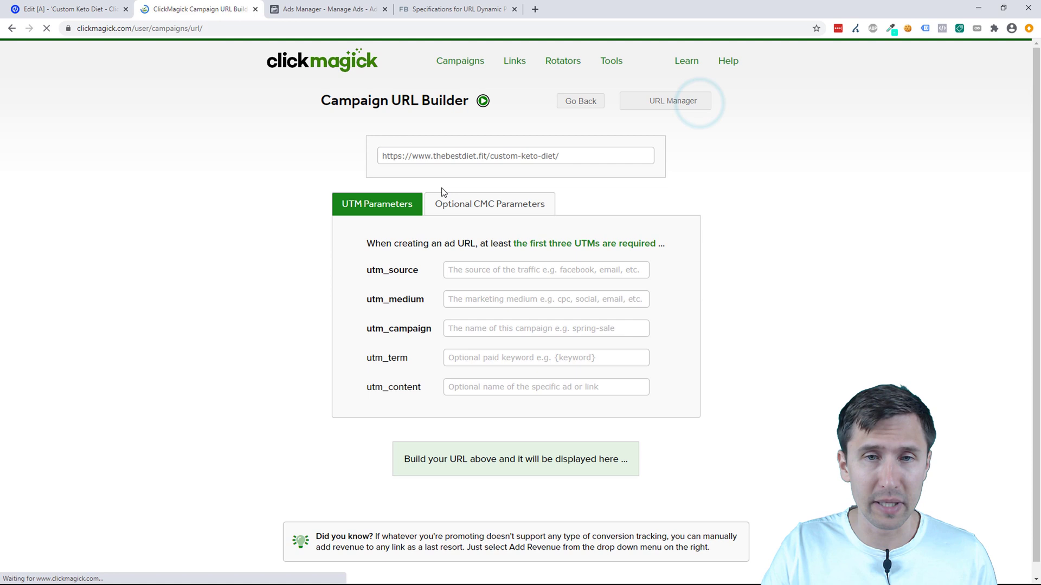
{"action": "left_click", "coordinate": [656, 106]}
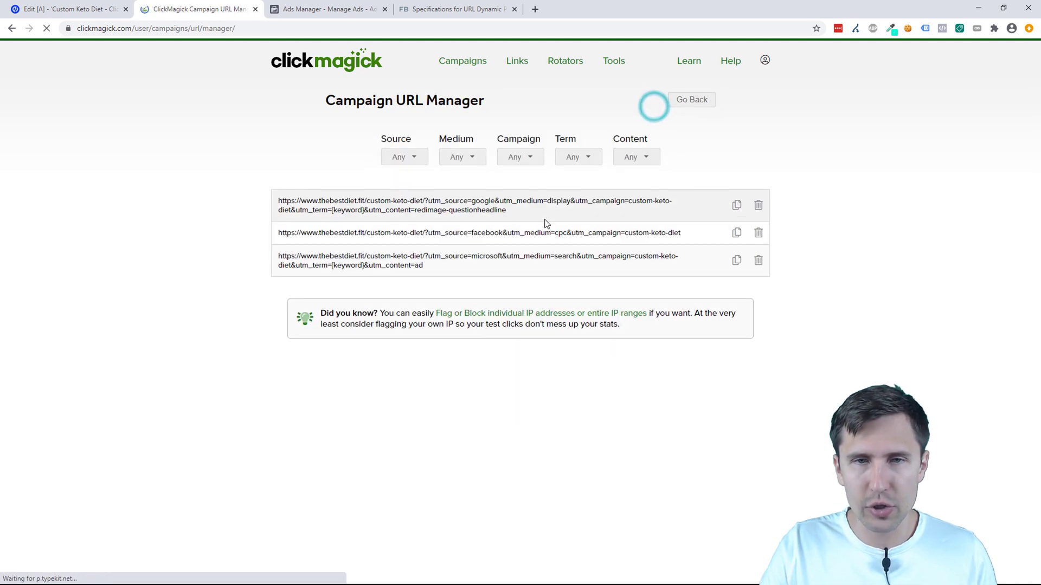
{"action": "left_click", "coordinate": [700, 104]}
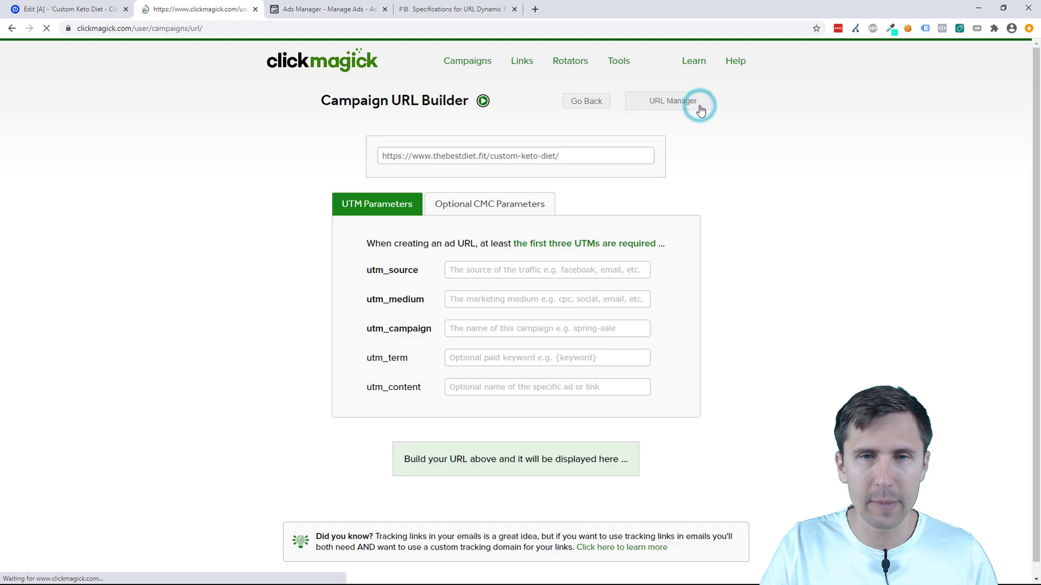
Fill source facebook, medium cpc and campaign custom-keto-diet from the suggestions
{"action": "left_click", "coordinate": [461, 274]}
{"action": "type", "text": "faceb"}
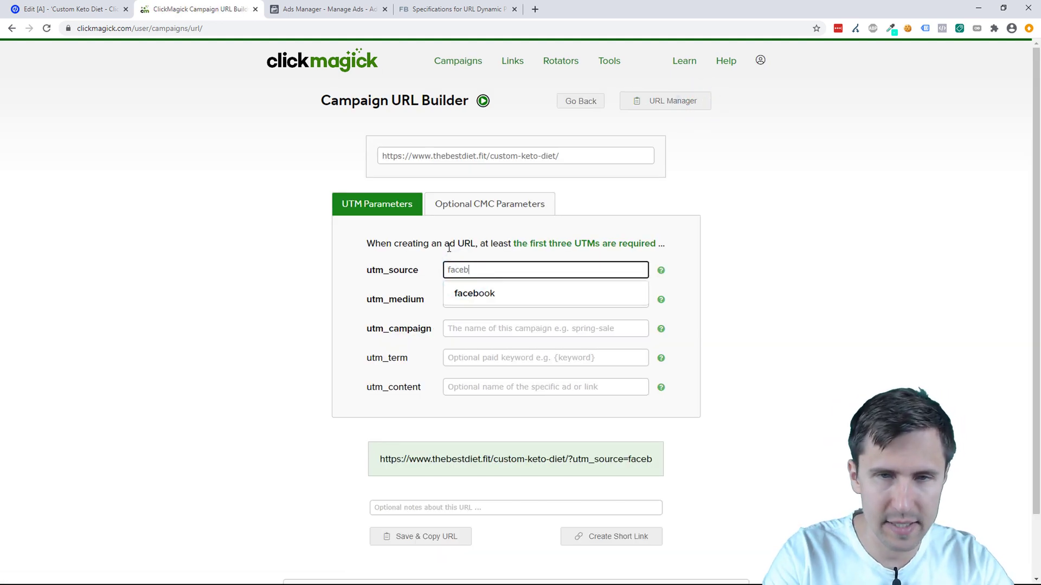
{"action": "key", "text": "Tab"}
{"action": "type", "text": "cpc"}
{"action": "key", "text": "Tab"}
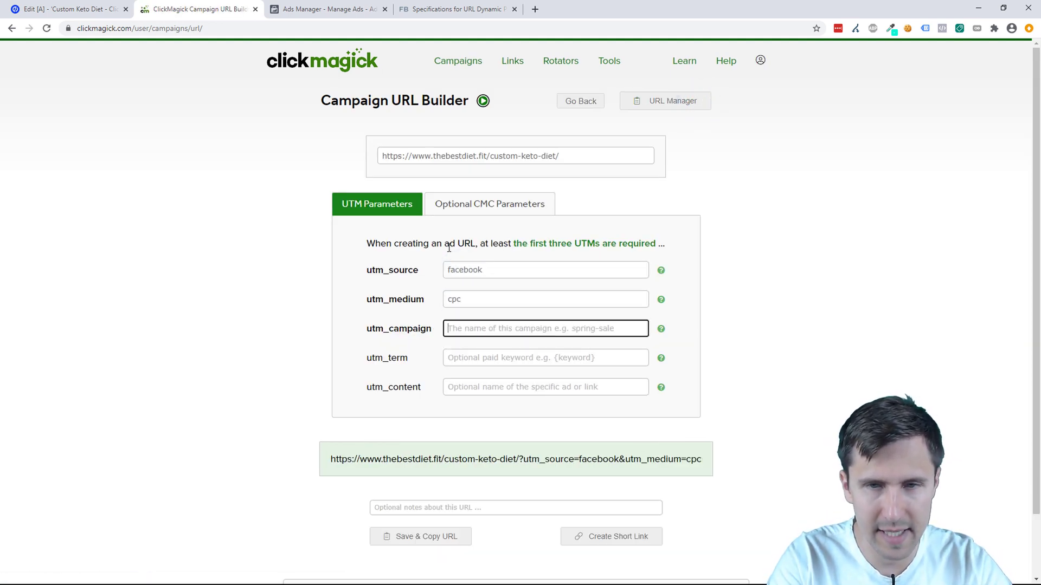
{"action": "type", "text": "cust"}
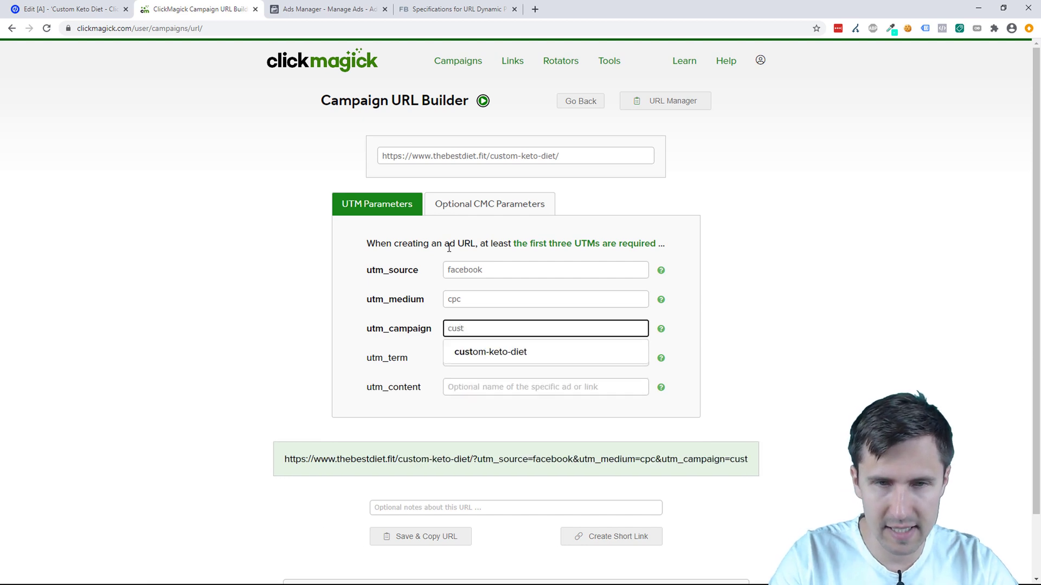
{"action": "key", "text": "Down"}
{"action": "key", "text": "Tab"}
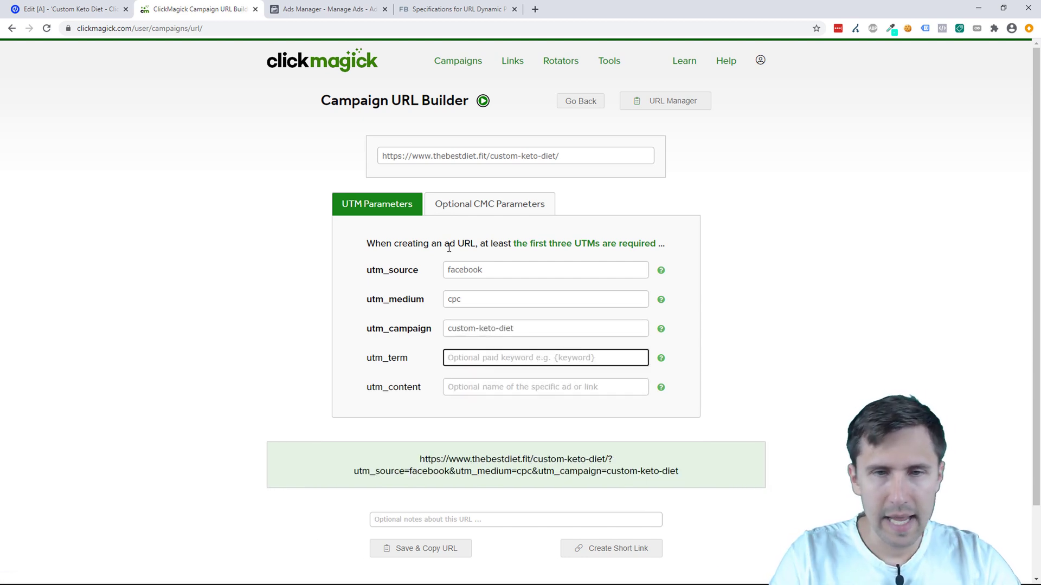
Copy {{adset.name}} from the Facebook help page and paste it as utm_term
{"action": "left_click", "coordinate": [456, 9]}
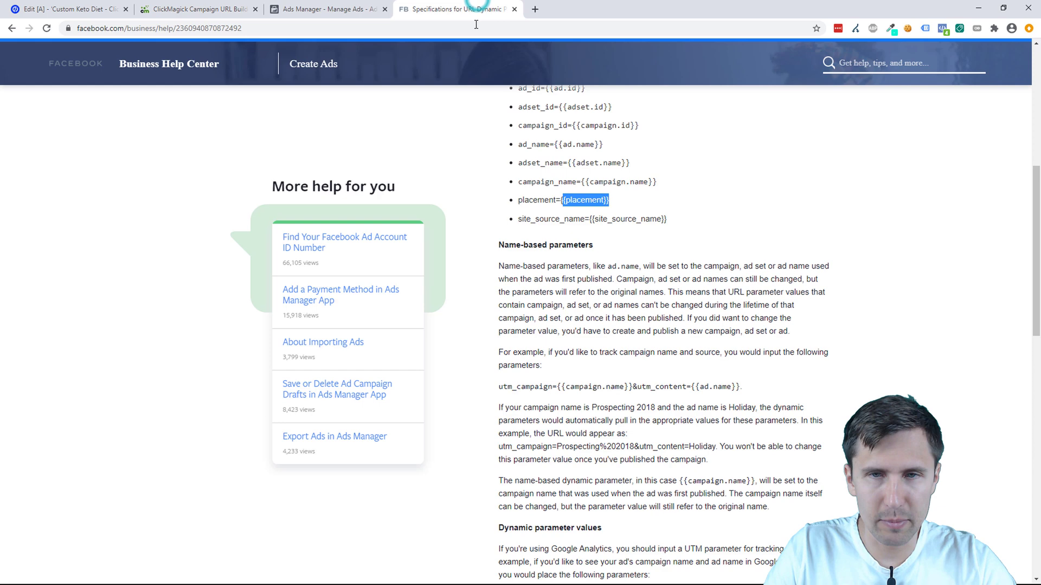
{"action": "scroll", "coordinate": [638, 220], "scroll_direction": "up", "scroll_amount": 2}
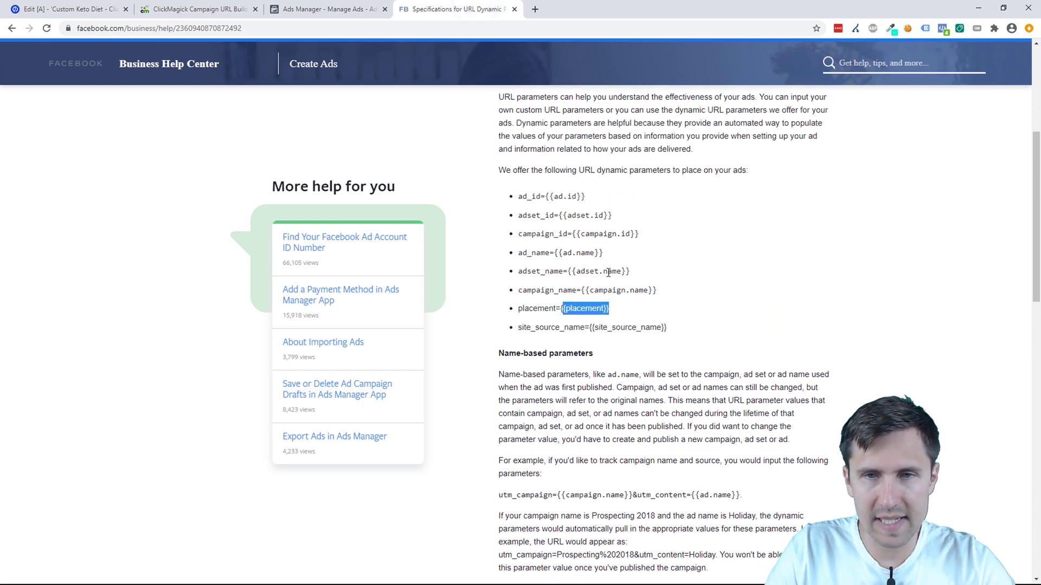
{"action": "left_click", "coordinate": [199, 9]}
{"action": "left_click", "coordinate": [456, 9]}
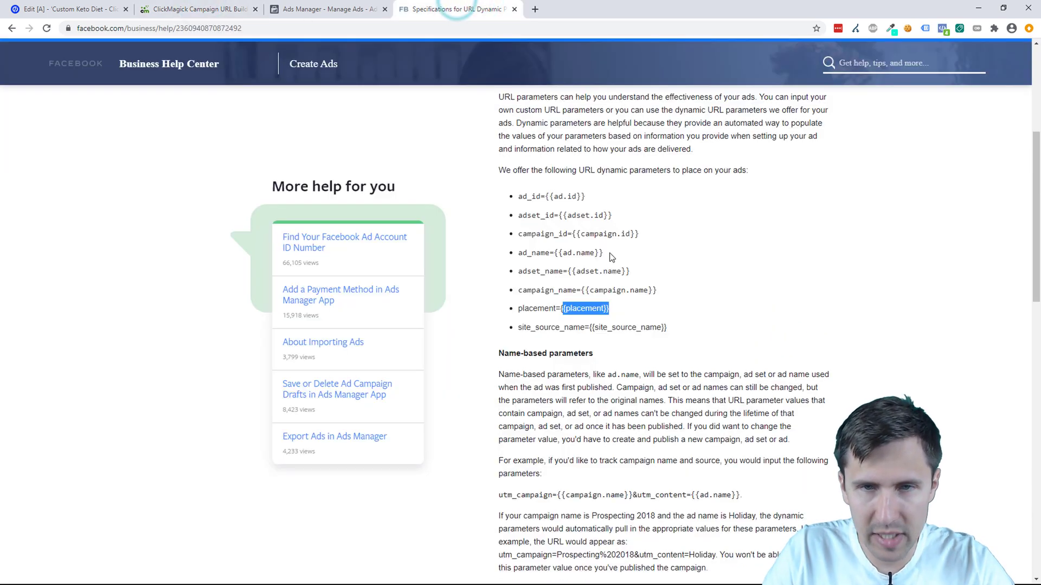
{"action": "left_click_drag", "start_coordinate": [630, 271], "coordinate": [567, 272]}
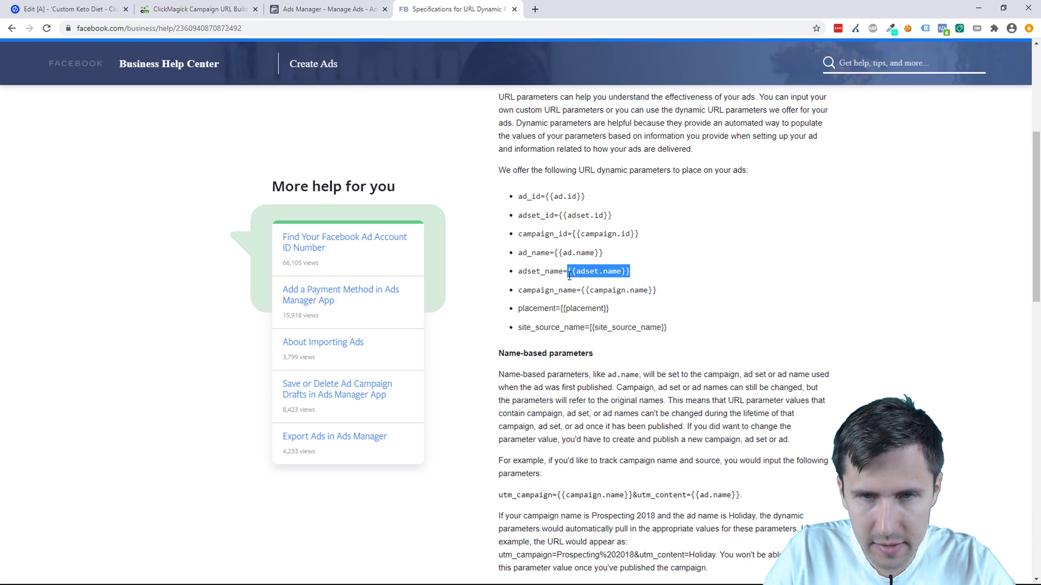
{"action": "right_click", "coordinate": [602, 272]}
{"action": "left_click", "coordinate": [610, 279]}
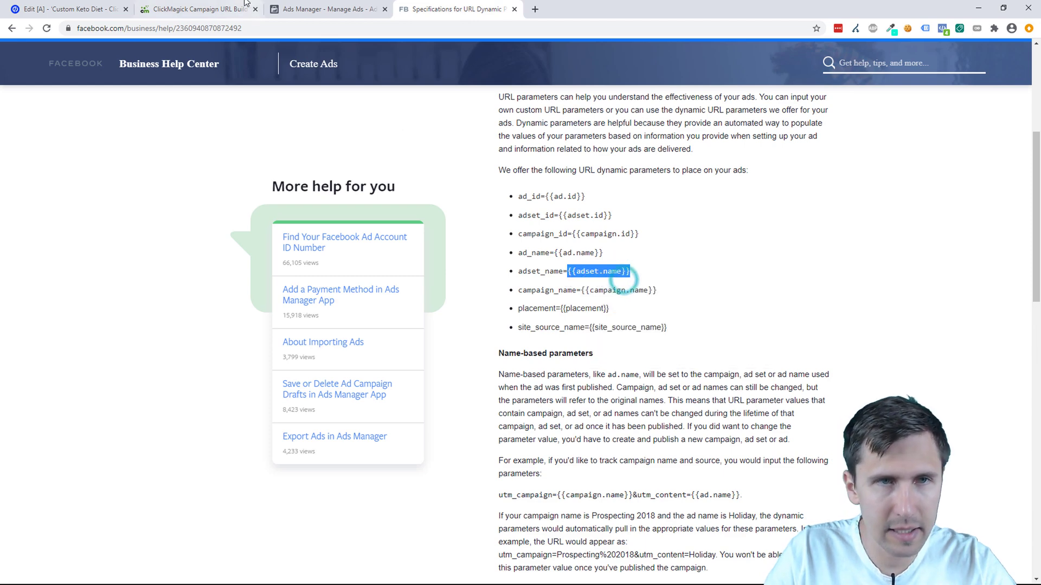
{"action": "left_click", "coordinate": [199, 9]}
{"action": "right_click", "coordinate": [496, 358]}
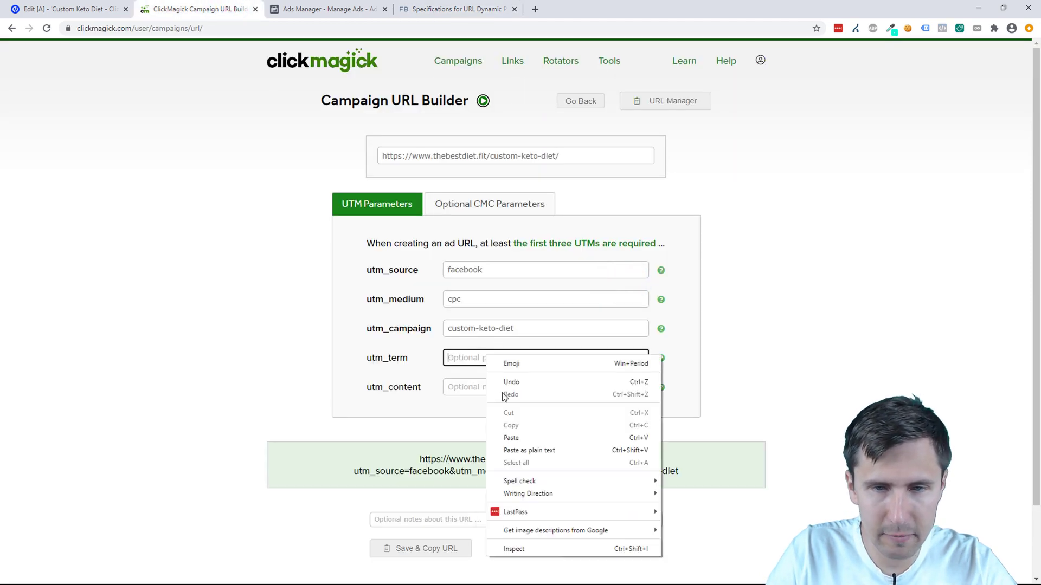
{"action": "left_click", "coordinate": [512, 435]}
{"action": "left_click", "coordinate": [455, 9]}
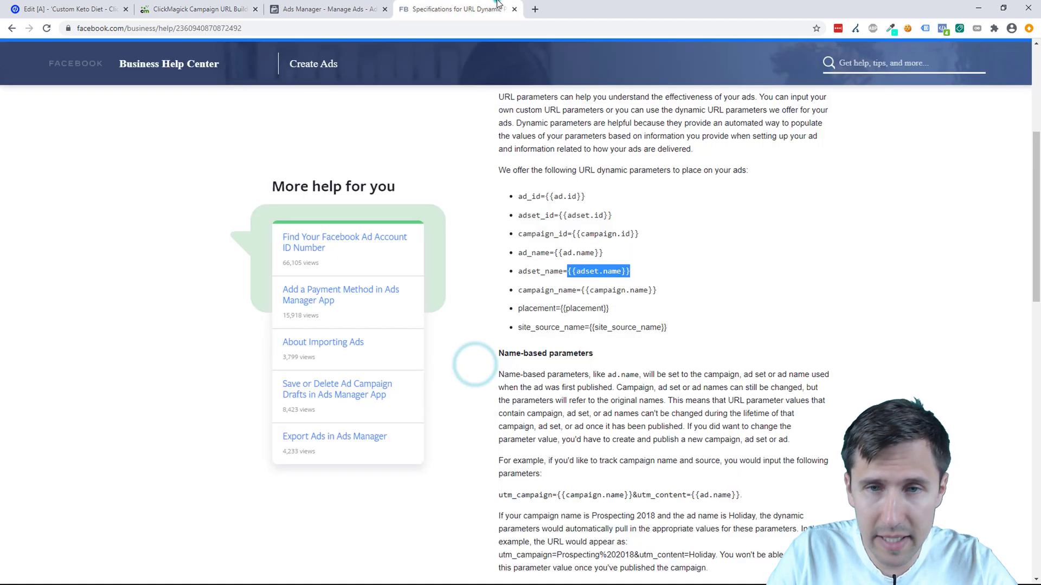
{"action": "left_click", "coordinate": [200, 8]}
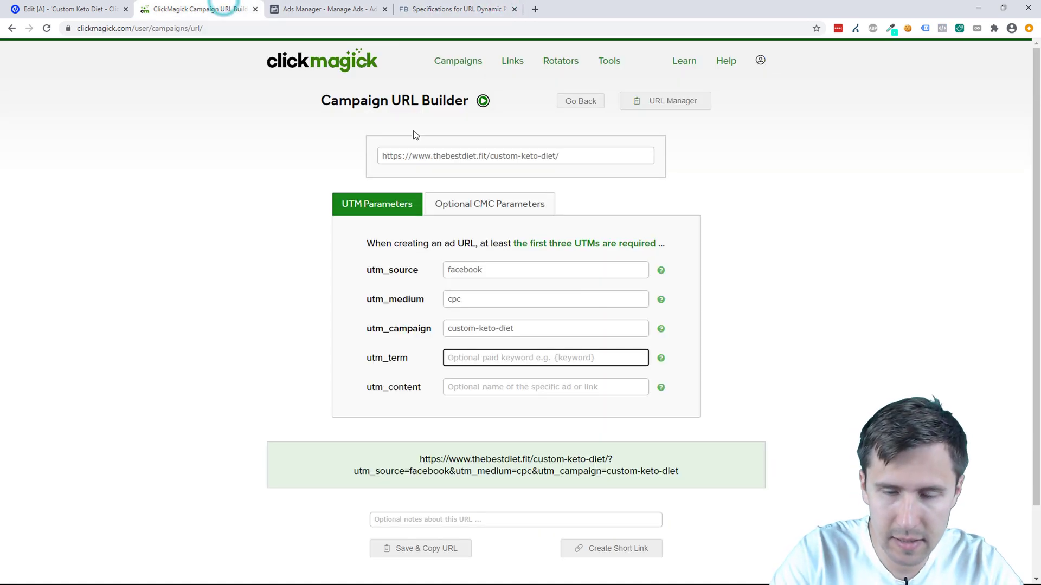
{"action": "type", "text": "{{adset."}
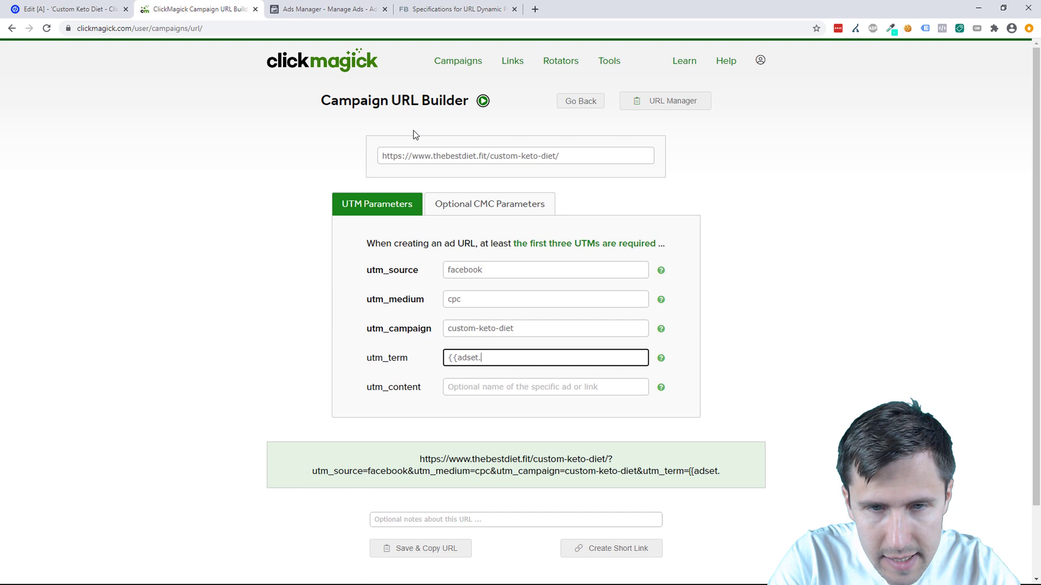
{"action": "type", "text": "name}}"}
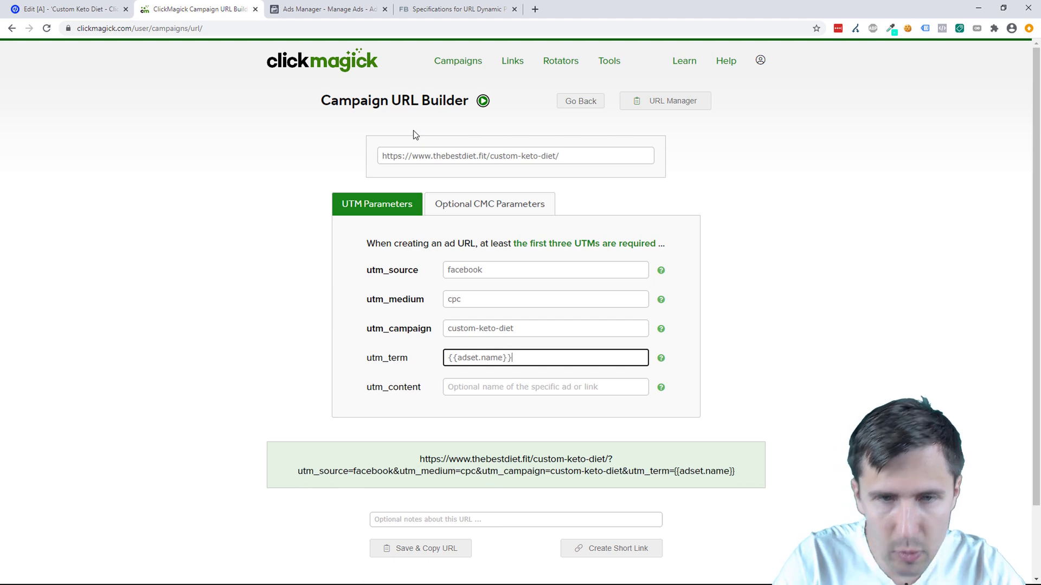
Enter {{ad.name}} as utm_content and save and copy the finished tracking URL
{"action": "left_click", "coordinate": [460, 10]}
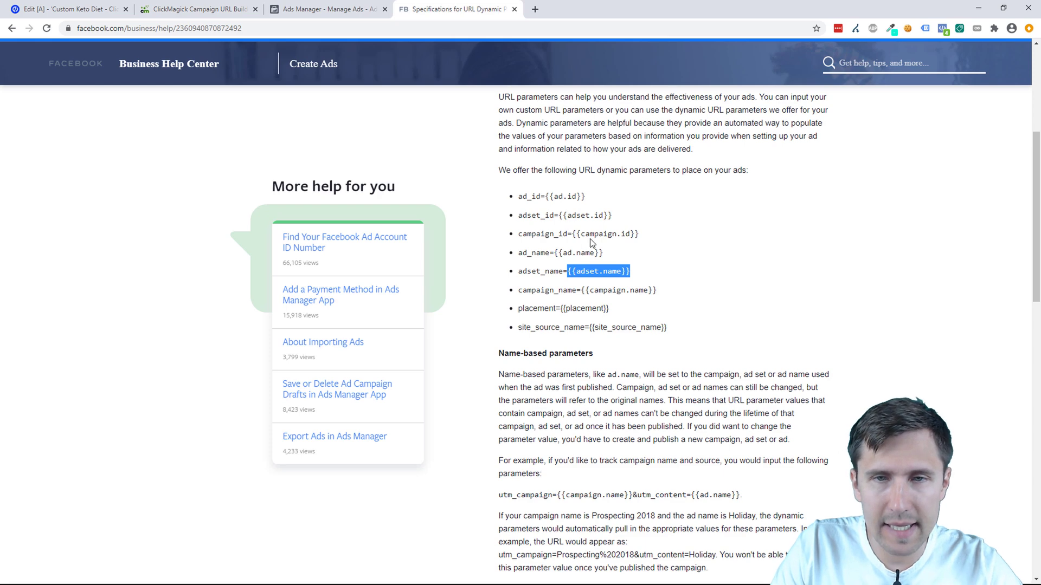
{"action": "left_click_drag", "start_coordinate": [604, 253], "coordinate": [555, 252]}
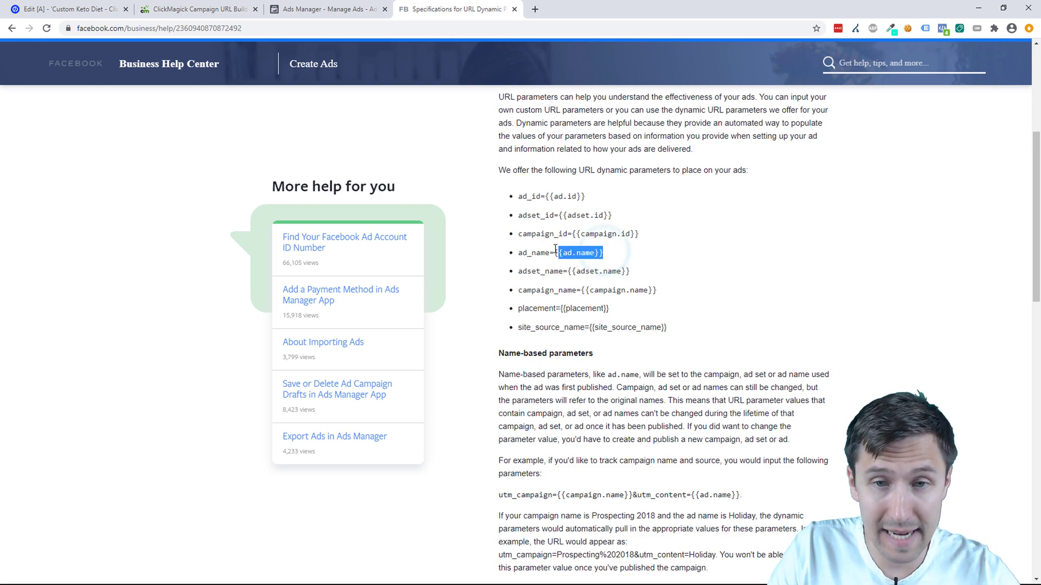
{"action": "left_click", "coordinate": [199, 9]}
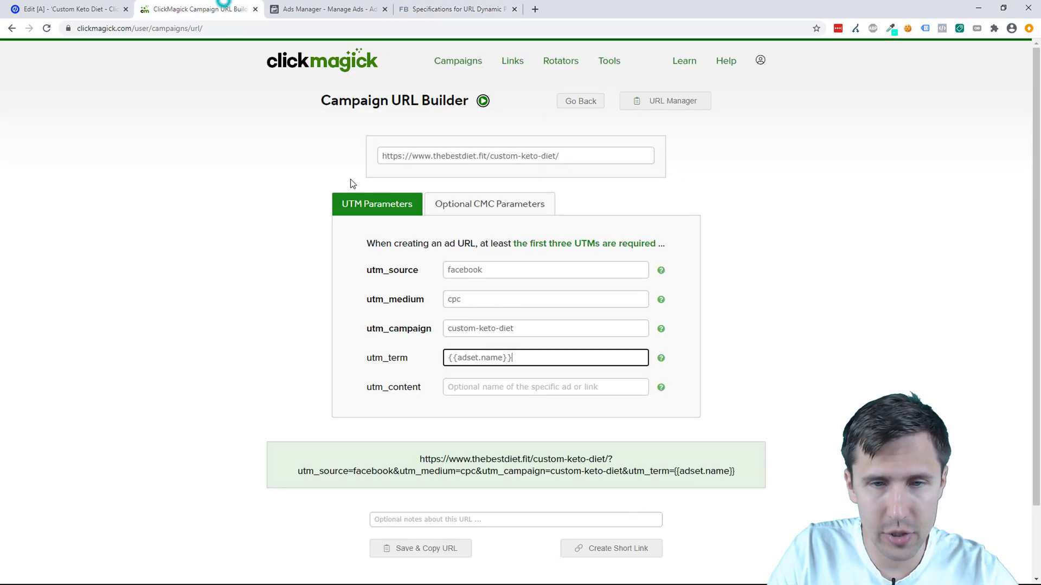
{"action": "left_click", "coordinate": [472, 387]}
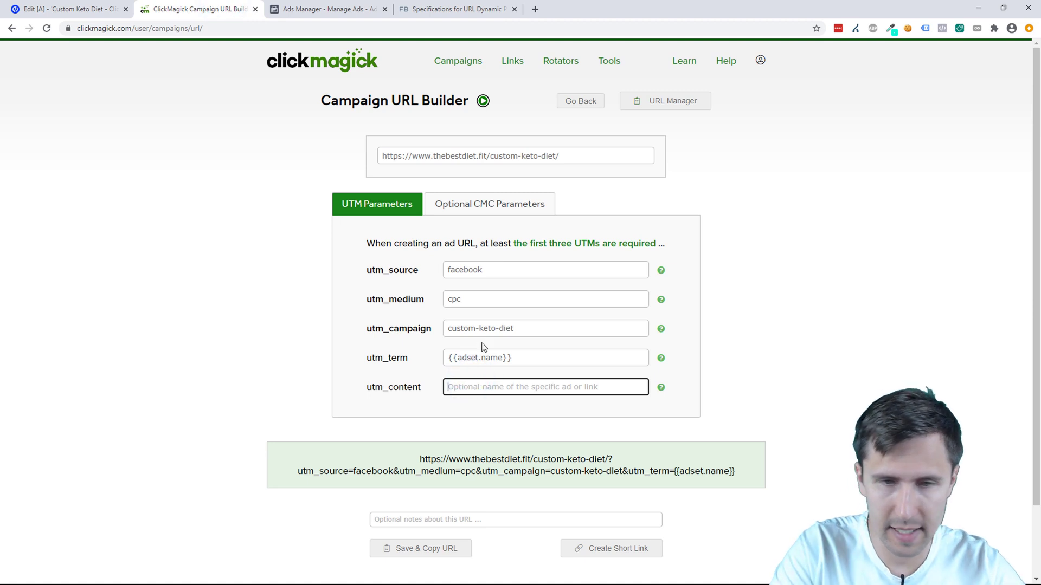
{"action": "type", "text": "{{ad"}
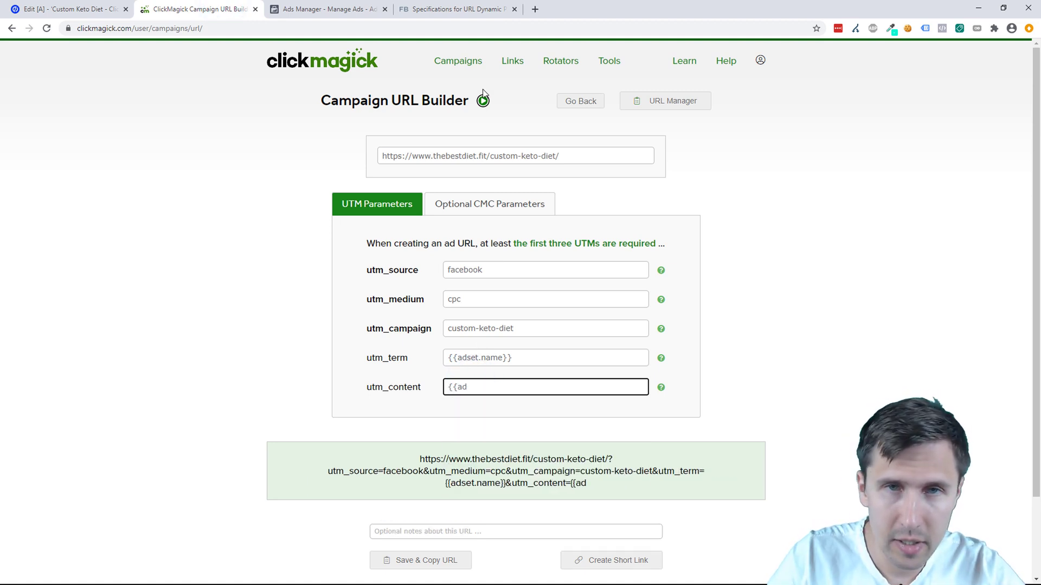
{"action": "left_click", "coordinate": [456, 8]}
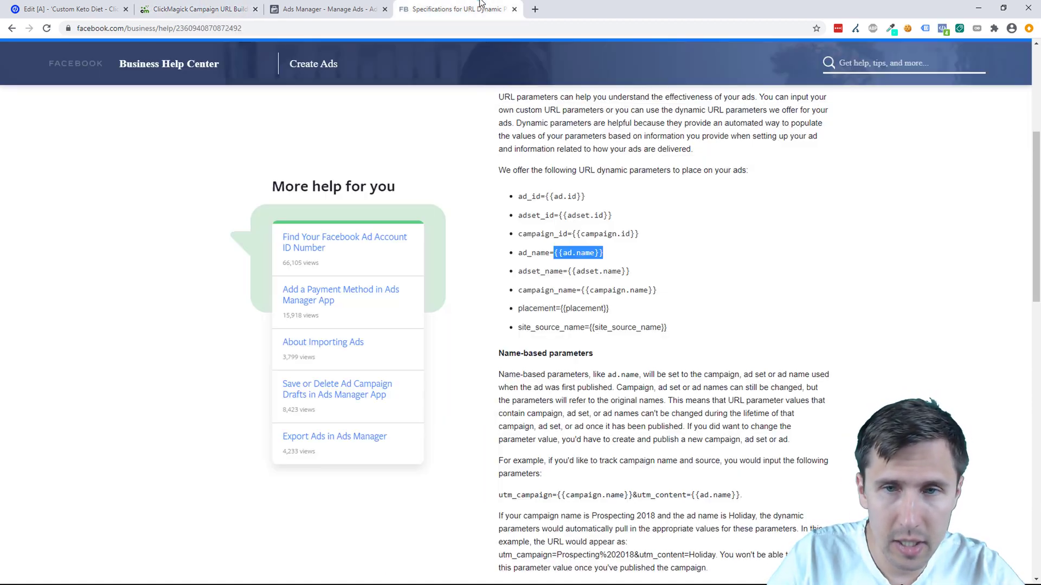
{"action": "left_click", "coordinate": [180, 9]}
{"action": "type", "text": ".name}}"}
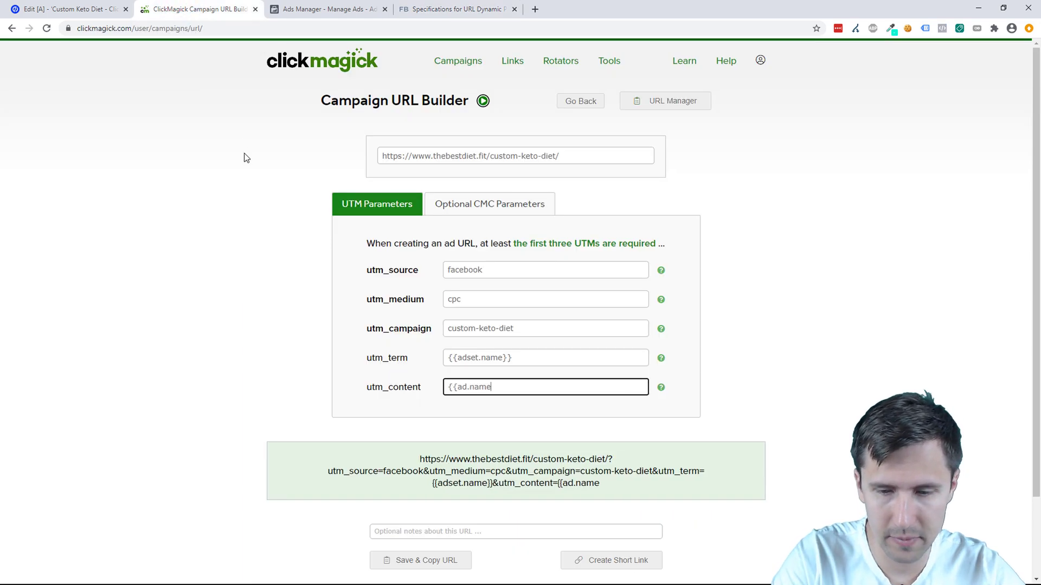
{"action": "left_click", "coordinate": [246, 371]}
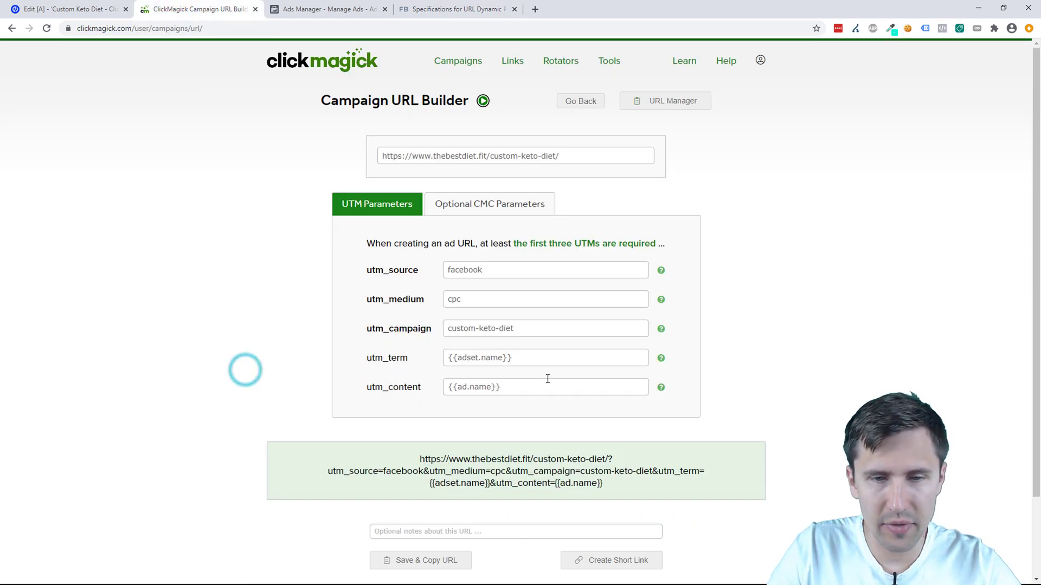
{"action": "left_click", "coordinate": [461, 563]}
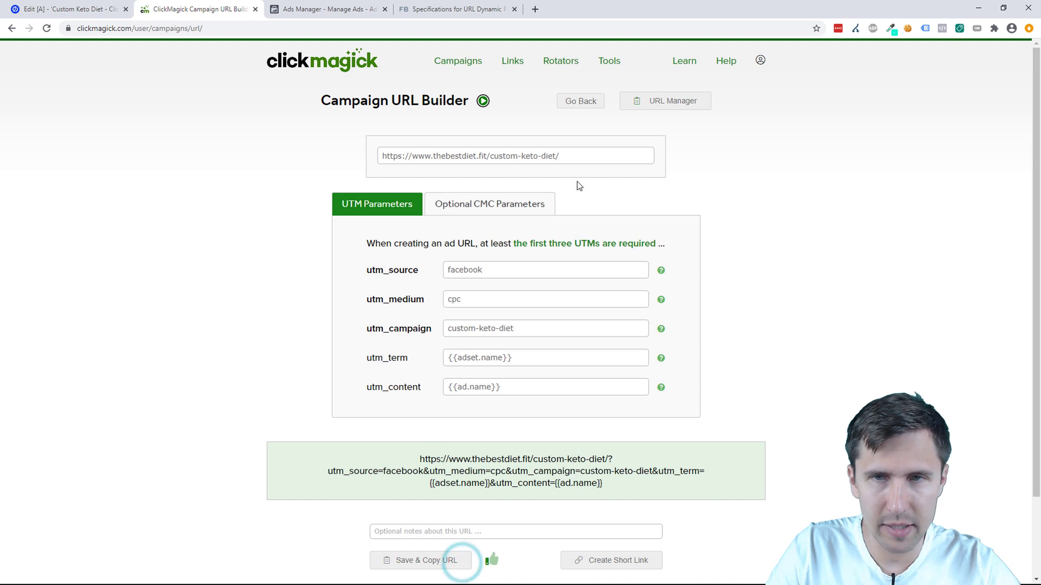
Copy the saved link with adset and ad tokens and clear the ad's old Website URL
{"action": "left_click", "coordinate": [648, 102]}
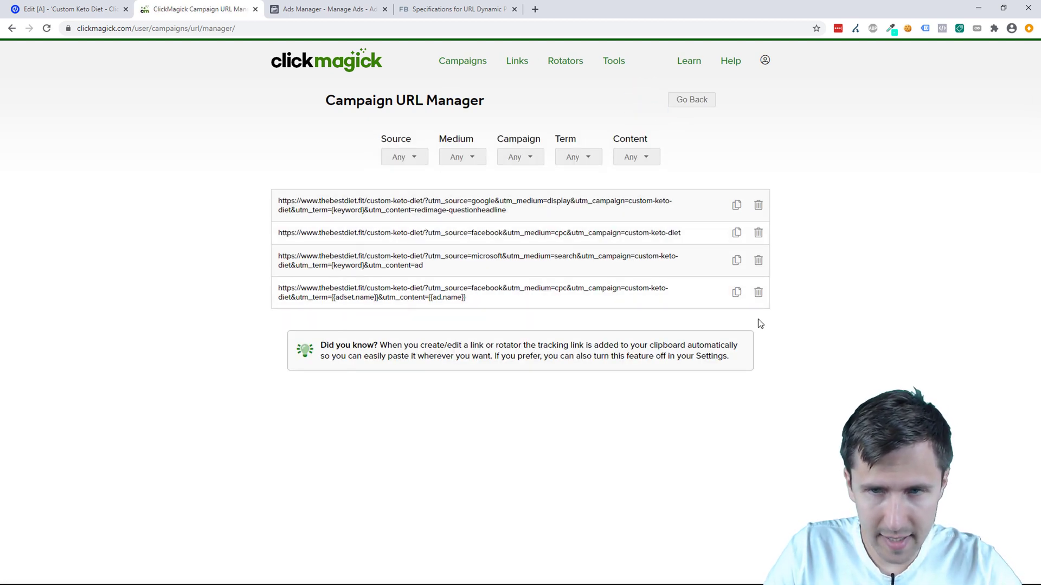
{"action": "left_click", "coordinate": [735, 292]}
{"action": "left_click", "coordinate": [325, 9]}
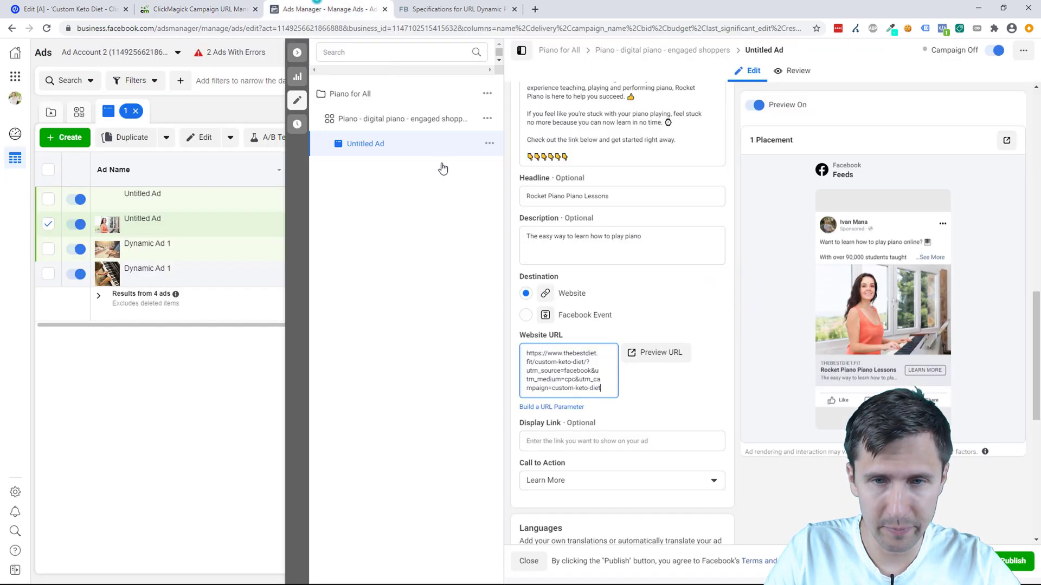
{"action": "triple_click", "coordinate": [560, 359]}
{"action": "key", "text": "Delete"}
Paste the link as the Website URL and check its {{adset.name}} and {{ad.name}} tokens
{"action": "right_click", "coordinate": [547, 362]}
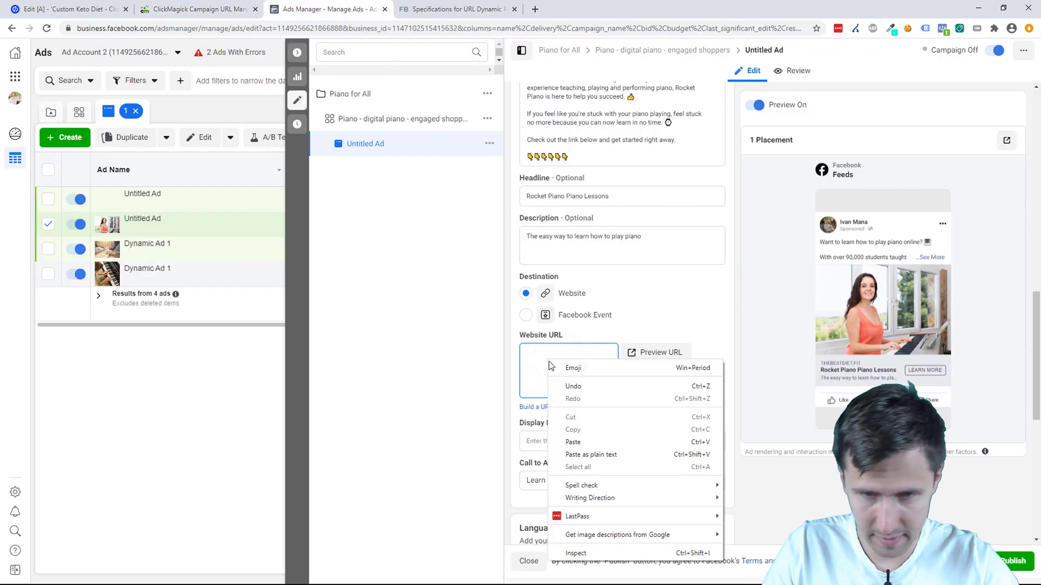
{"action": "left_click", "coordinate": [572, 442]}
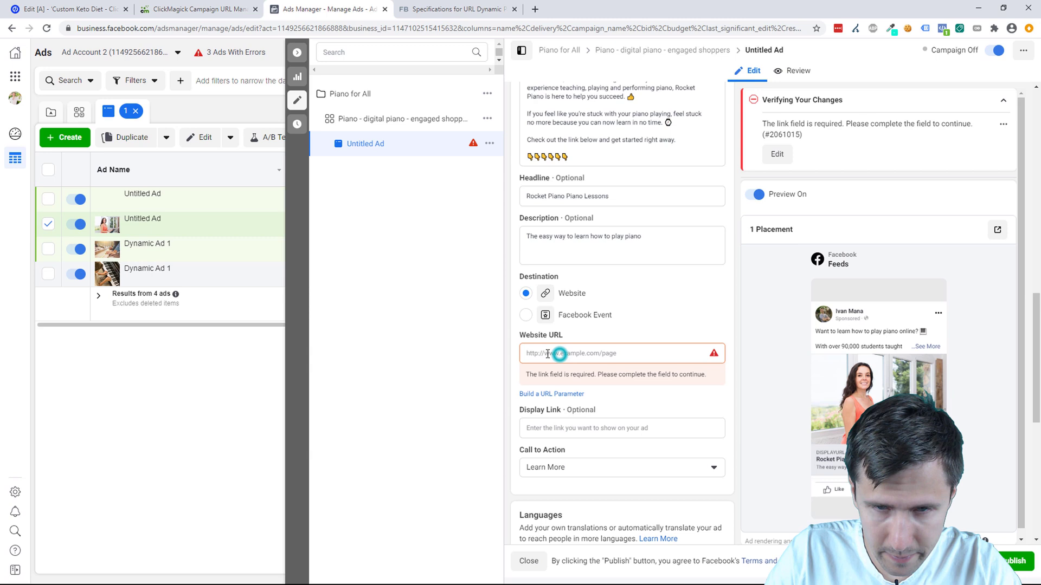
{"action": "left_click", "coordinate": [547, 353]}
{"action": "right_click", "coordinate": [547, 354]}
{"action": "left_click", "coordinate": [573, 439]}
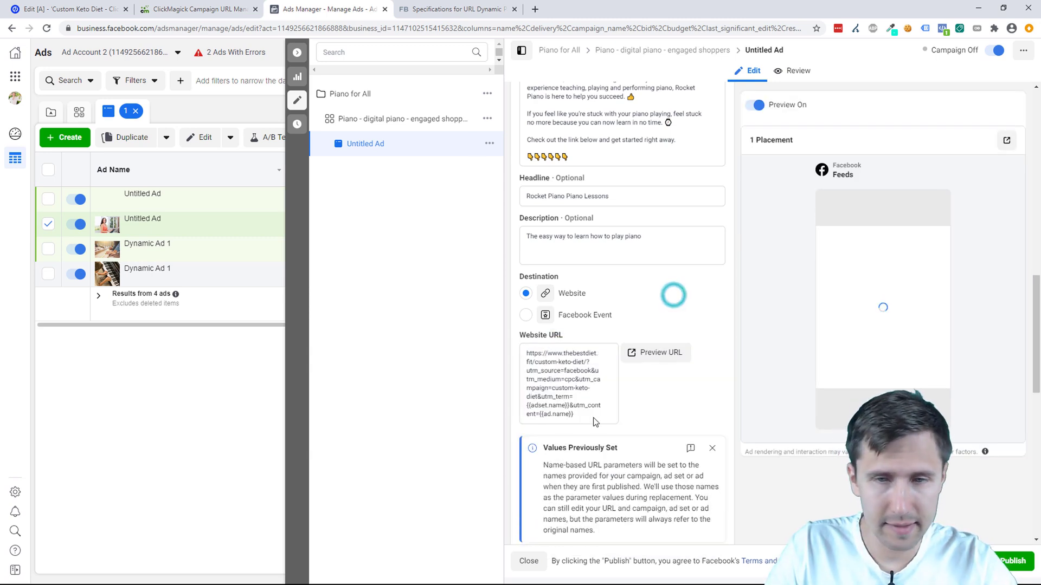
{"action": "left_click_drag", "start_coordinate": [566, 405], "coordinate": [529, 397]}
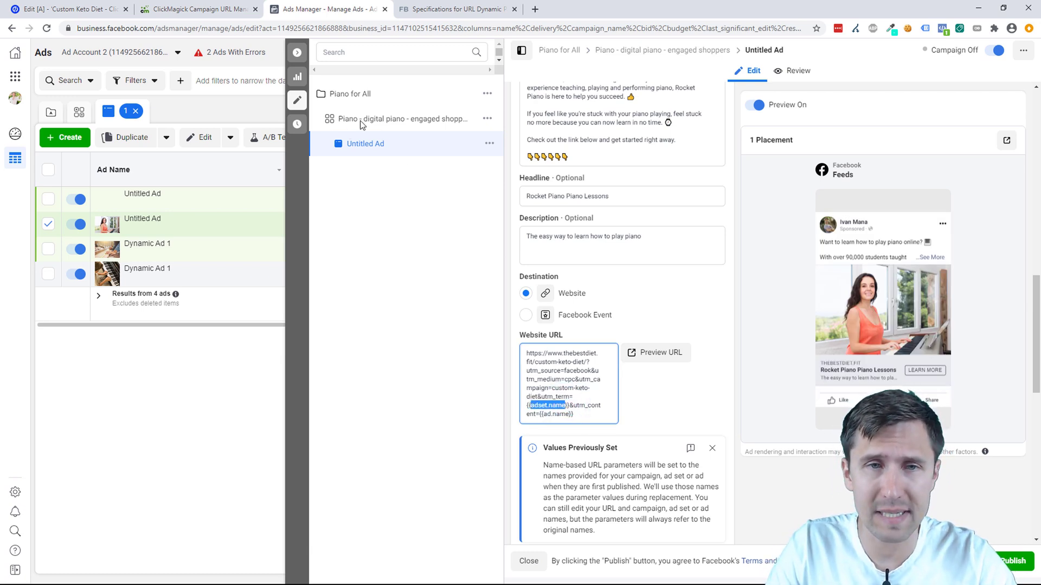
{"action": "double_click", "coordinate": [553, 414]}
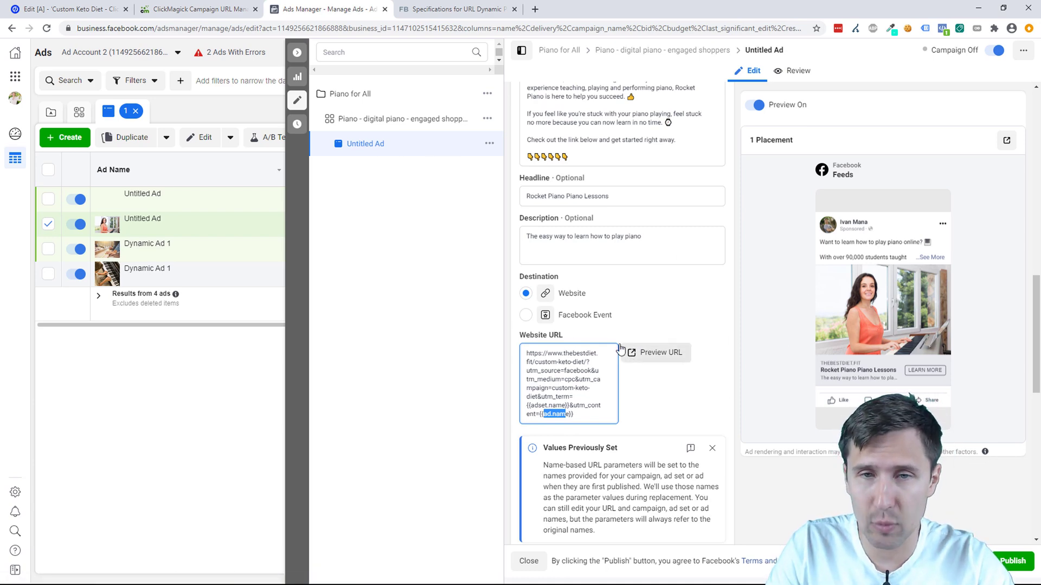
{"action": "scroll", "coordinate": [618, 325], "scroll_direction": "up", "scroll_amount": 8}
{"action": "scroll", "coordinate": [615, 201], "scroll_direction": "up", "scroll_amount": 3}
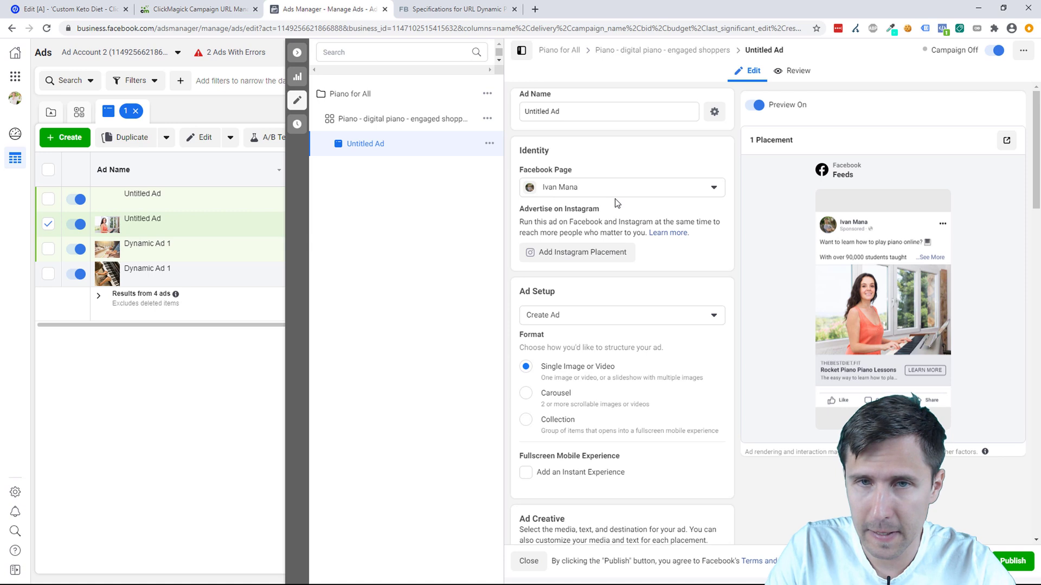
Rename the ad from Untitled Ad to 'how to play piano?-woman playing piano'
{"action": "double_click", "coordinate": [568, 112]}
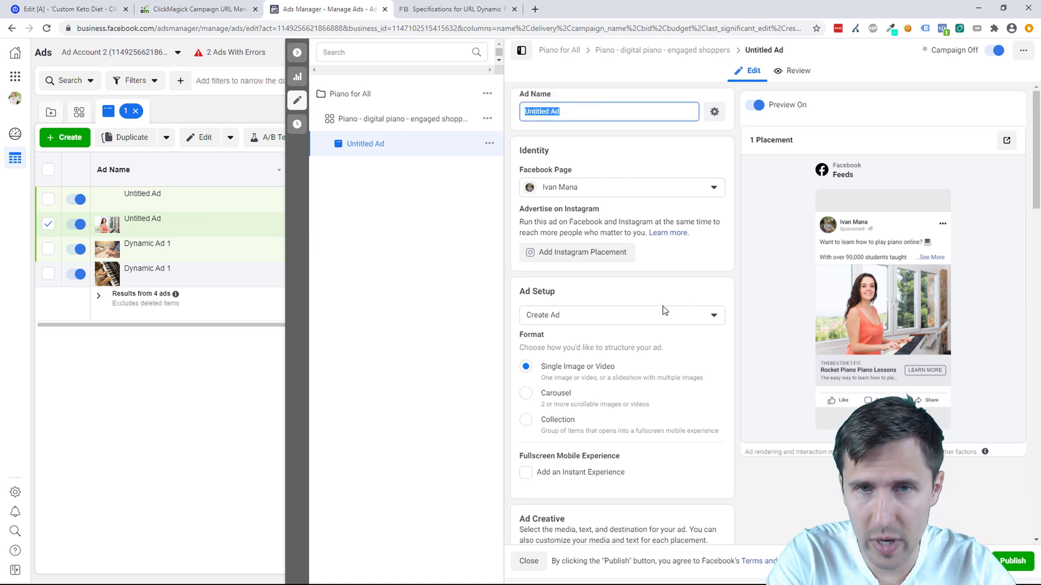
{"action": "type", "text": "questio"}
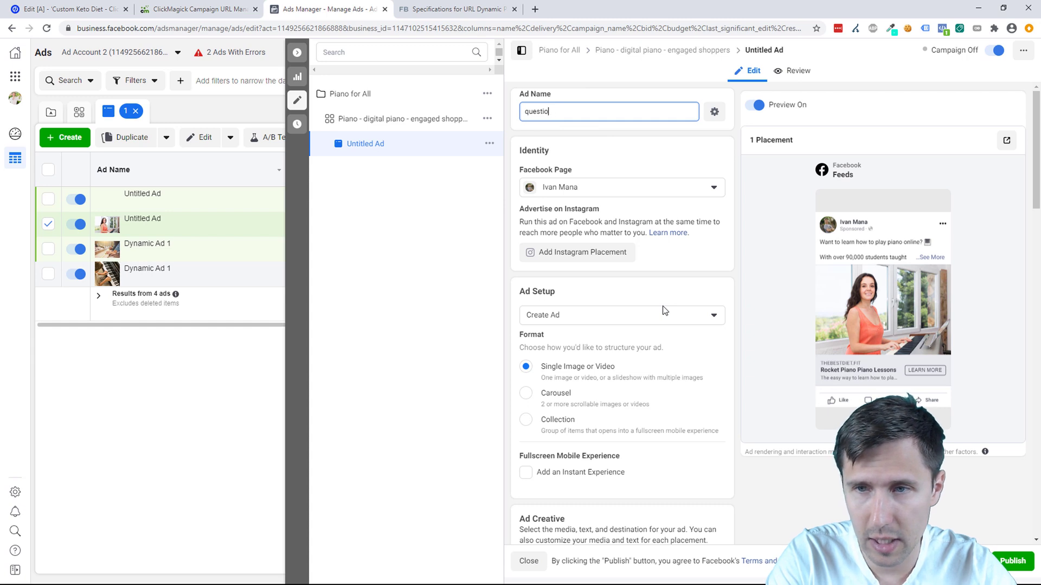
{"action": "key", "text": "BackSpace"}
{"action": "type", "text": "how to pla"}
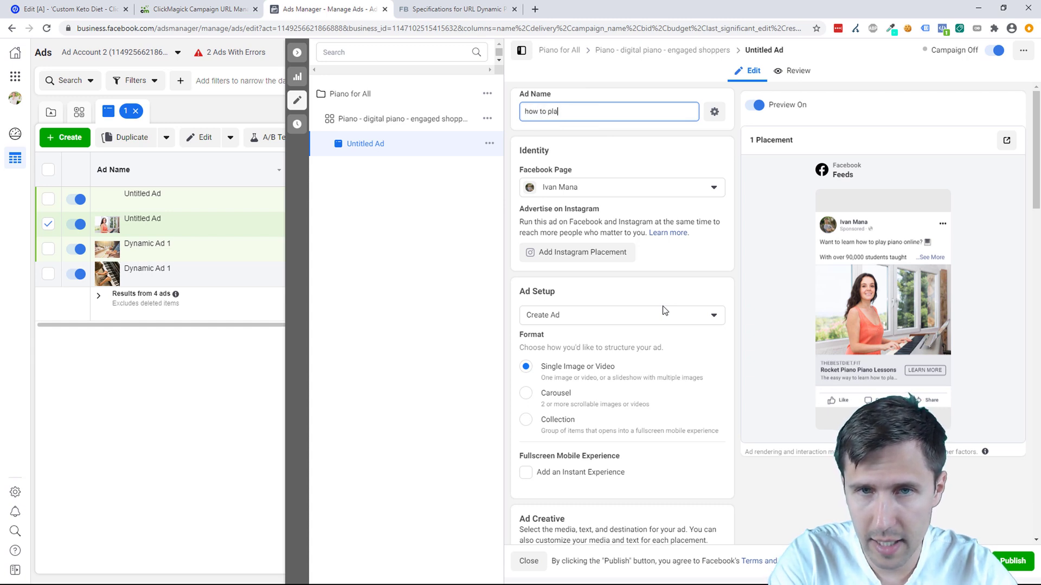
{"action": "type", "text": "1"}
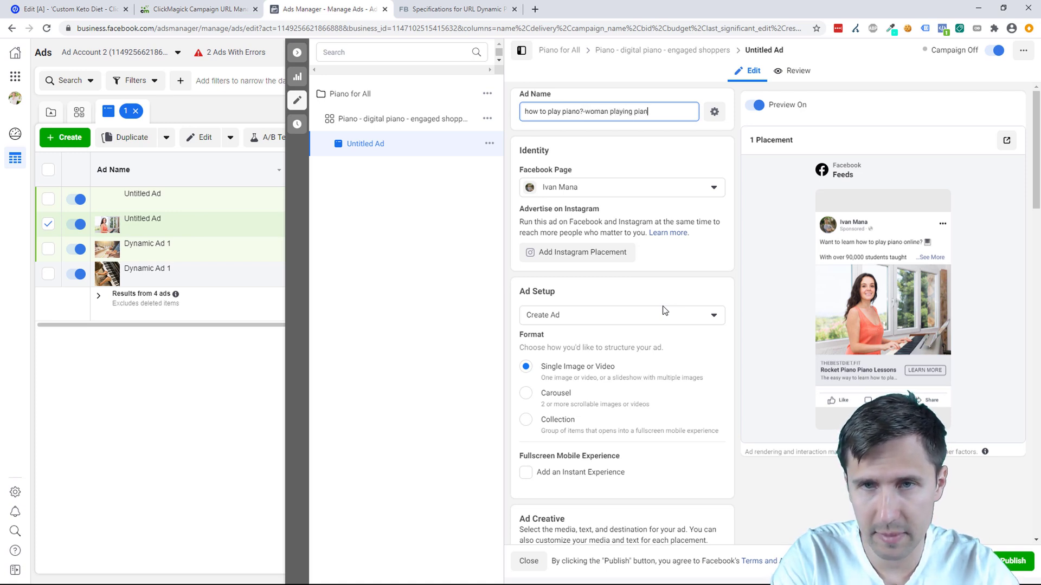
{"action": "type", "text": "o"}
{"action": "mouse_move", "coordinate": [882, 309]}
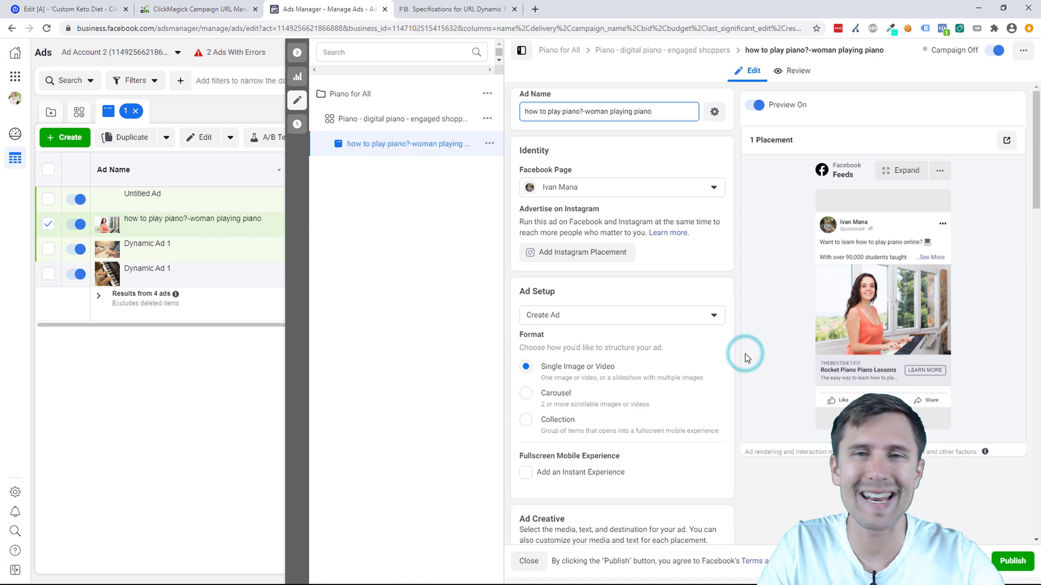
{"action": "left_click_drag", "start_coordinate": [582, 111], "coordinate": [671, 111]}
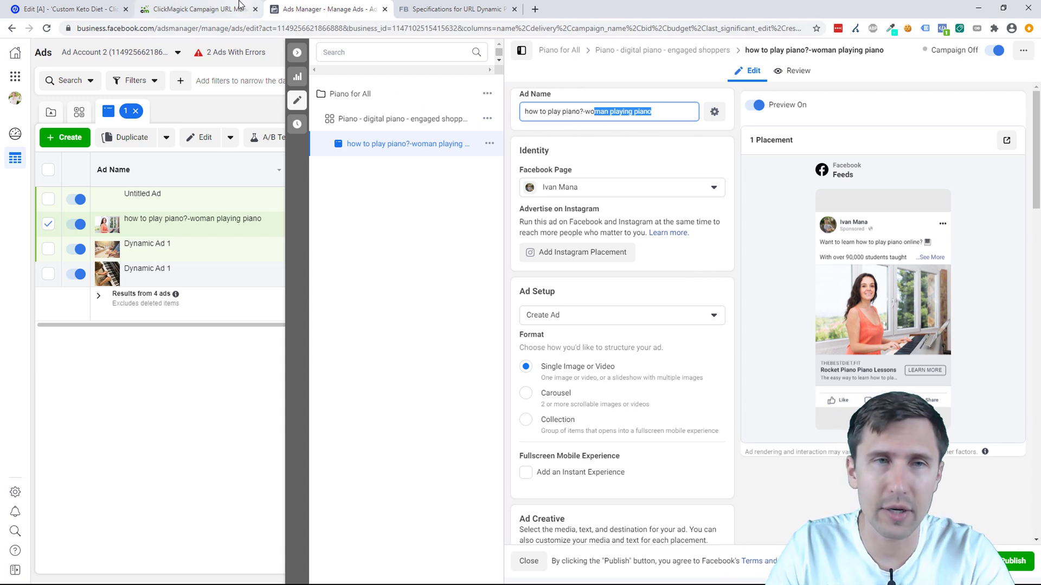
Recheck the adset token in the Website URL, then list ClickMagick's recorded Term values
{"action": "left_click", "coordinate": [200, 9]}
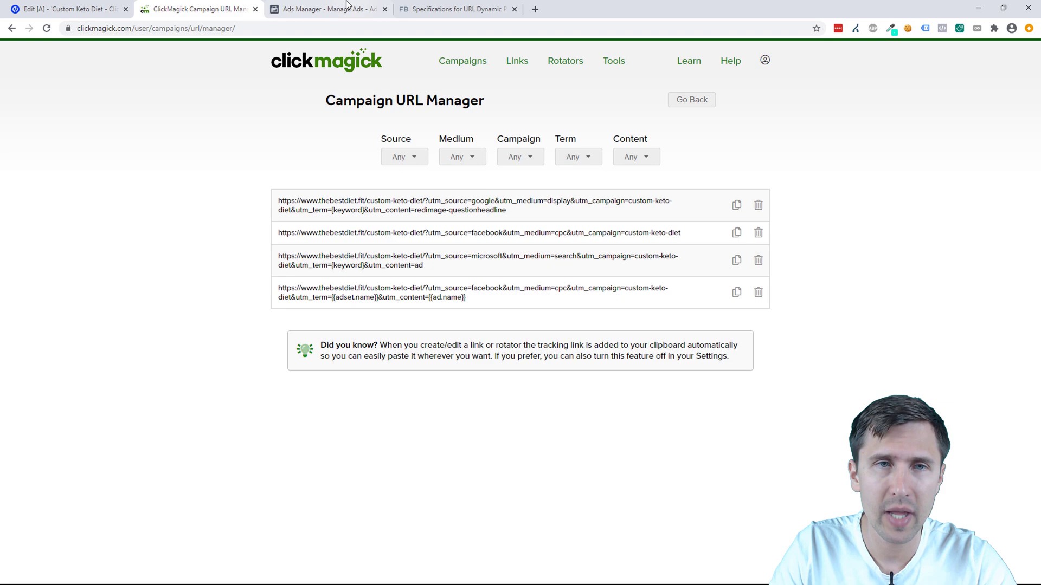
{"action": "left_click", "coordinate": [324, 9]}
{"action": "scroll", "coordinate": [648, 400], "scroll_direction": "down", "scroll_amount": 5}
{"action": "scroll", "coordinate": [648, 401], "scroll_direction": "down", "scroll_amount": 4}
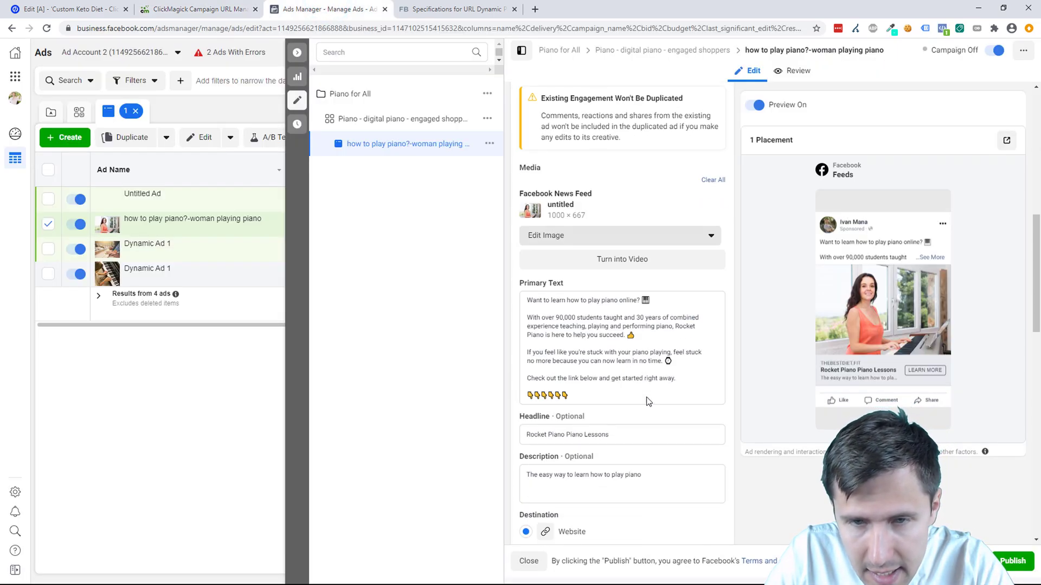
{"action": "scroll", "coordinate": [617, 351], "scroll_direction": "down", "scroll_amount": 3}
{"action": "scroll", "coordinate": [617, 352], "scroll_direction": "down", "scroll_amount": 3}
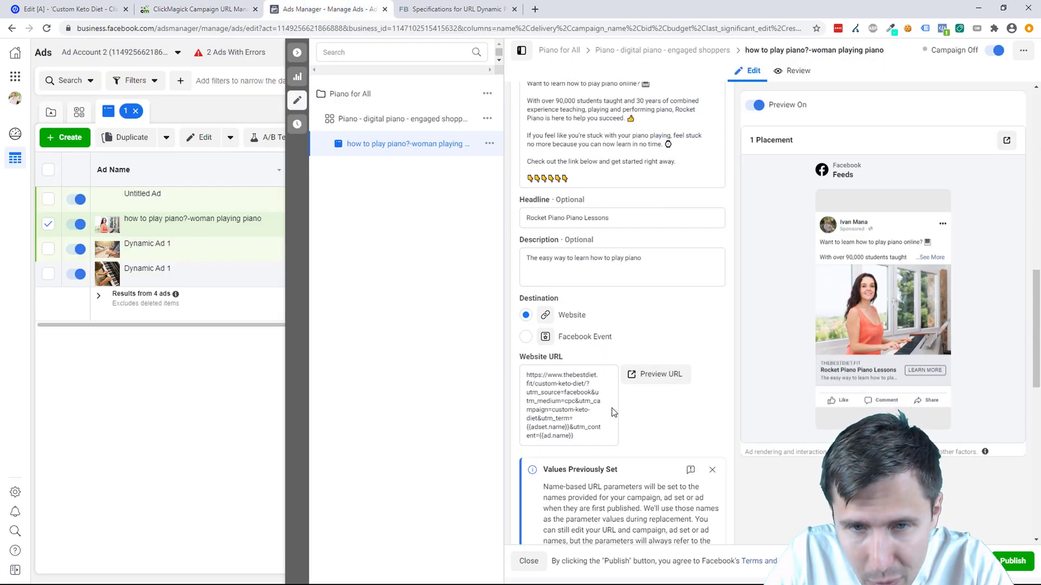
{"action": "left_click", "coordinate": [560, 428]}
{"action": "double_click", "coordinate": [560, 428]}
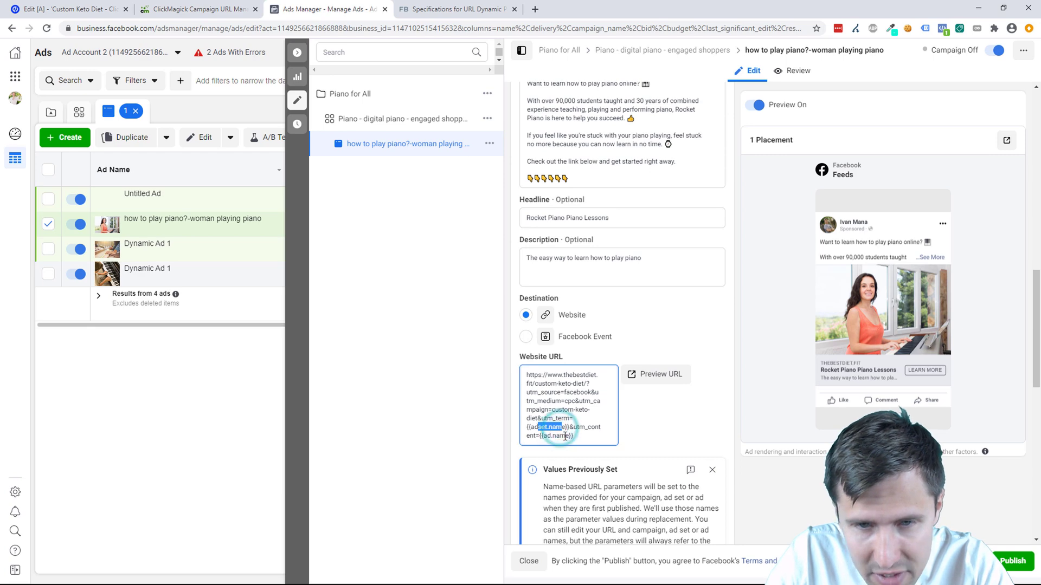
{"action": "left_click", "coordinate": [195, 9]}
{"action": "left_click", "coordinate": [577, 157]}
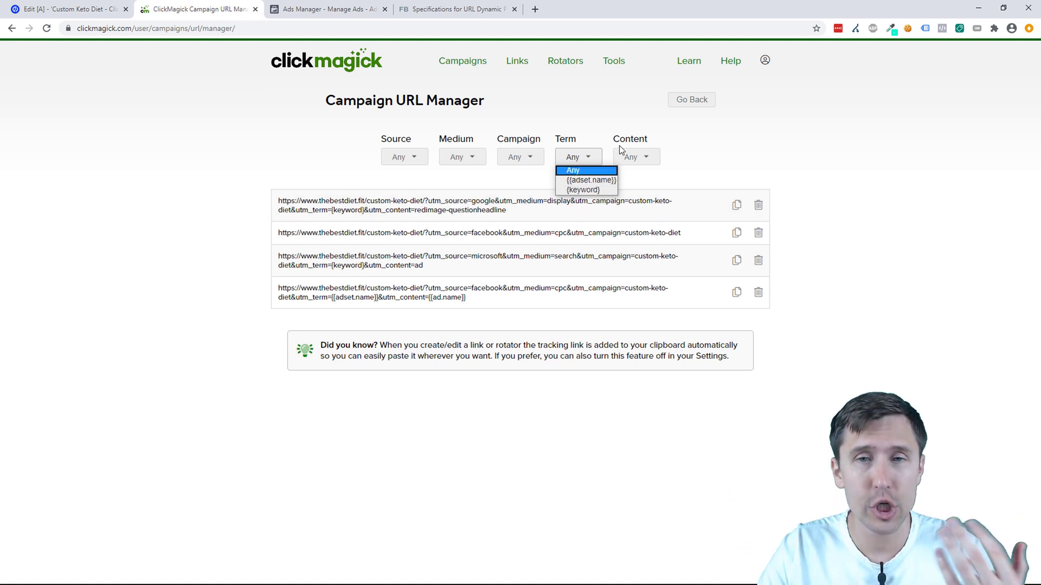
Review the recorded Content values unchanged and return to the Ads Manager ad editor
{"action": "left_click", "coordinate": [635, 156]}
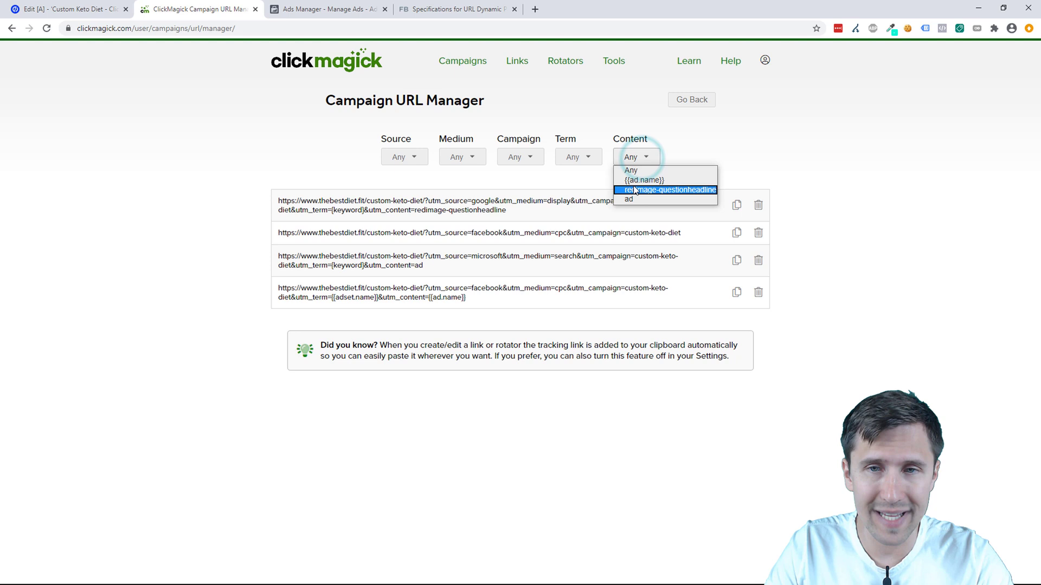
{"action": "left_click", "coordinate": [687, 140]}
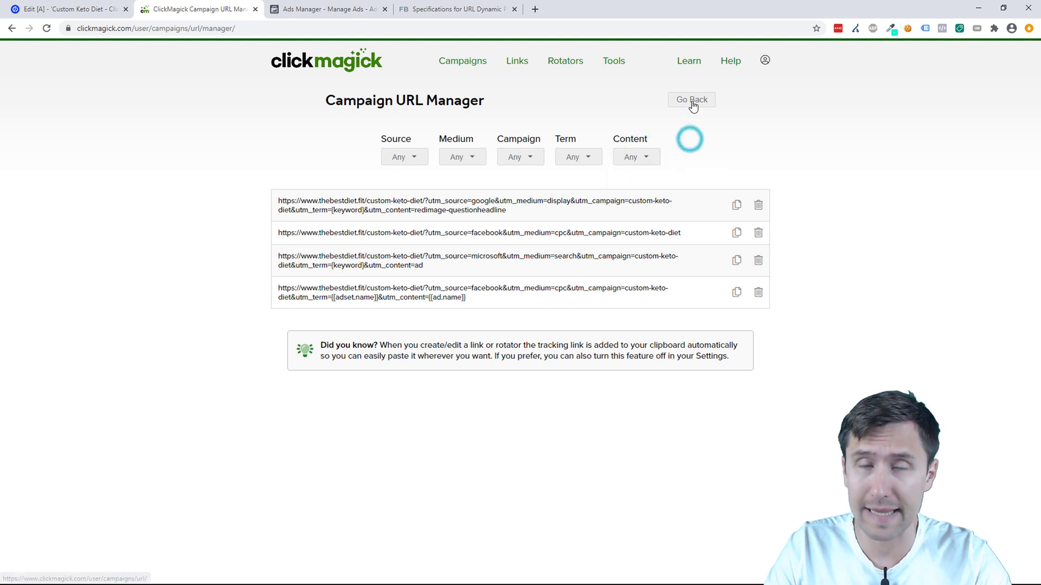
{"action": "left_click", "coordinate": [325, 9]}
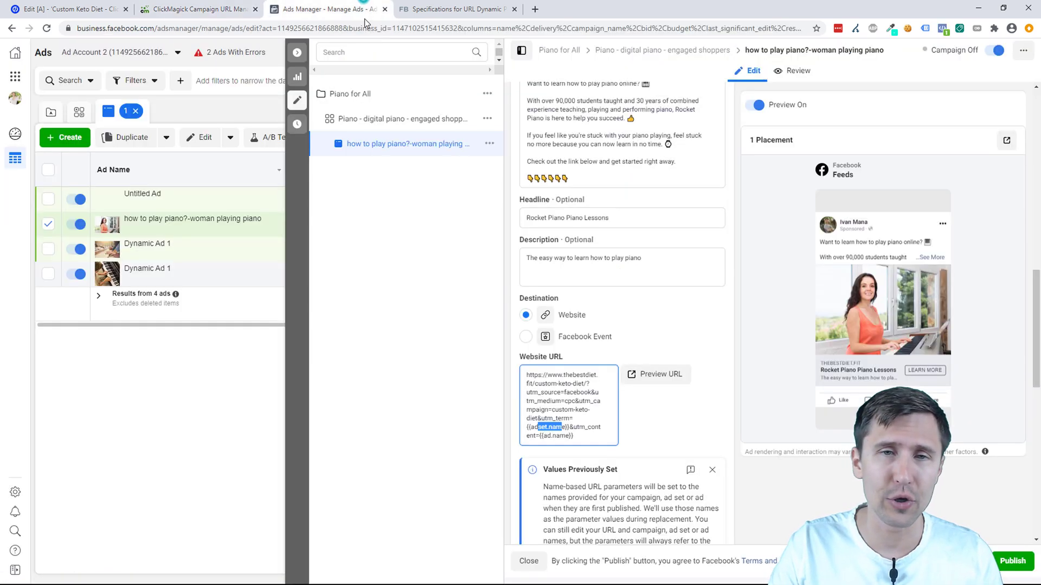